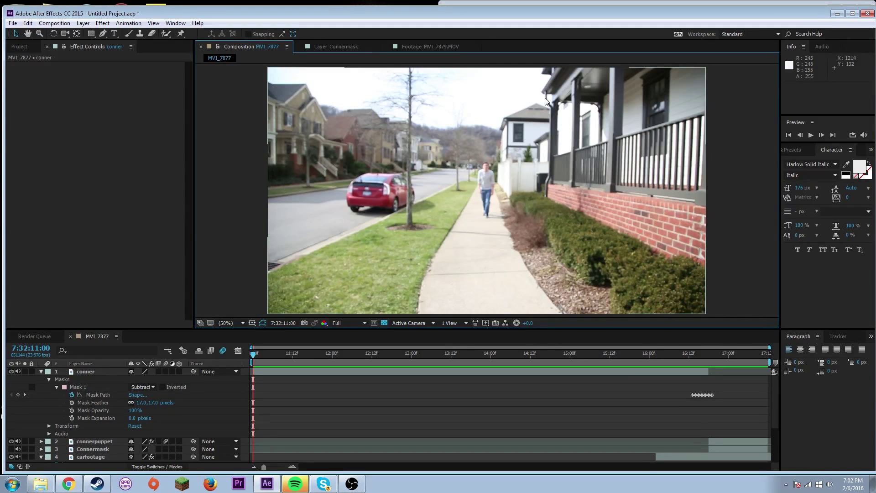
Preview the MVI_7877 composition from its start at 7:32:11:00.
key(space)
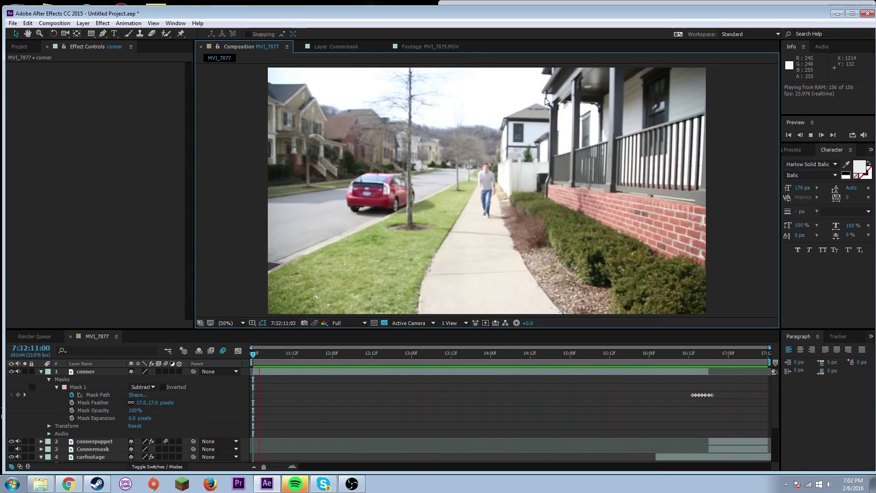
key(space)
key(space)
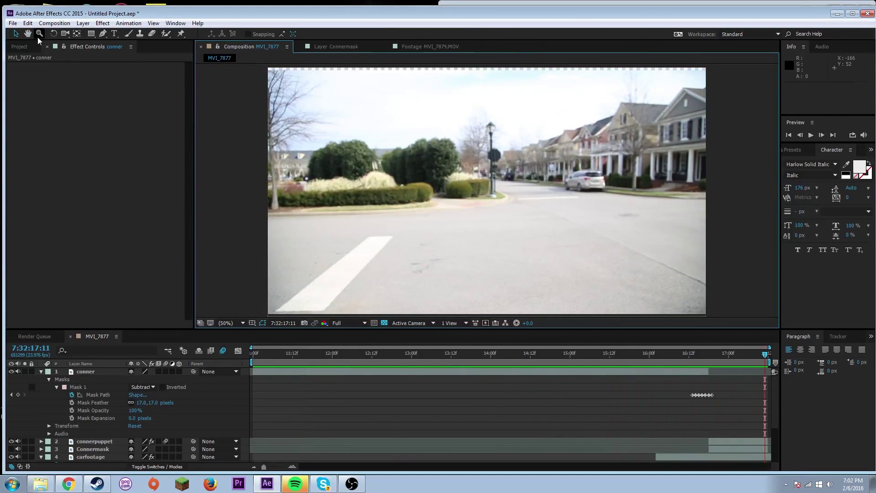
Open the MVI_7877.MOV source footage and review the man's walk and his reaction to the hit in the street.
click(26, 47)
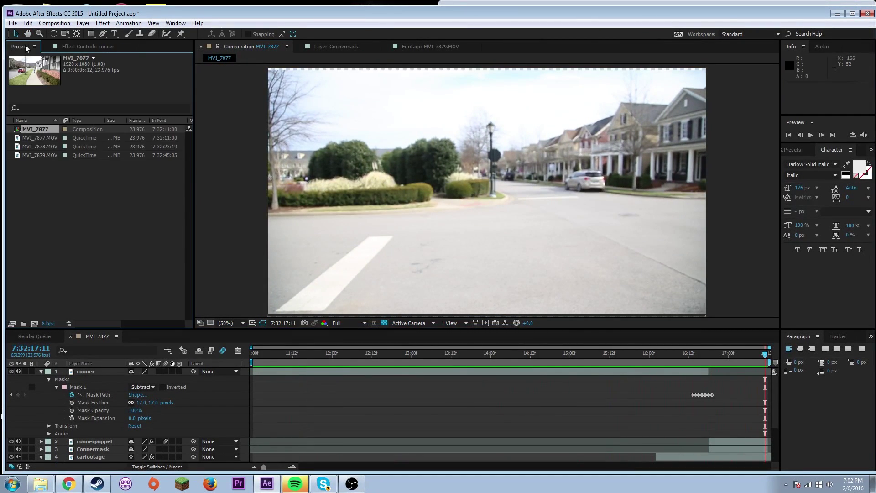
double_click(19, 139)
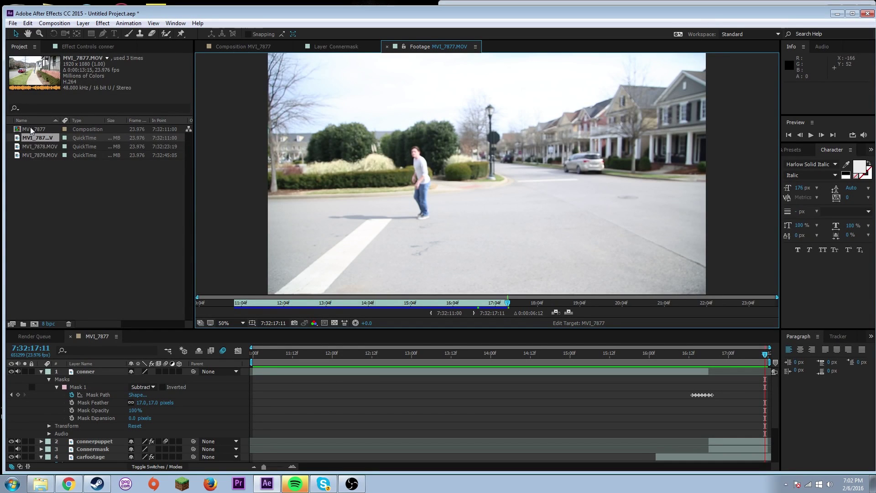
drag(249, 307, 236, 305)
key(space)
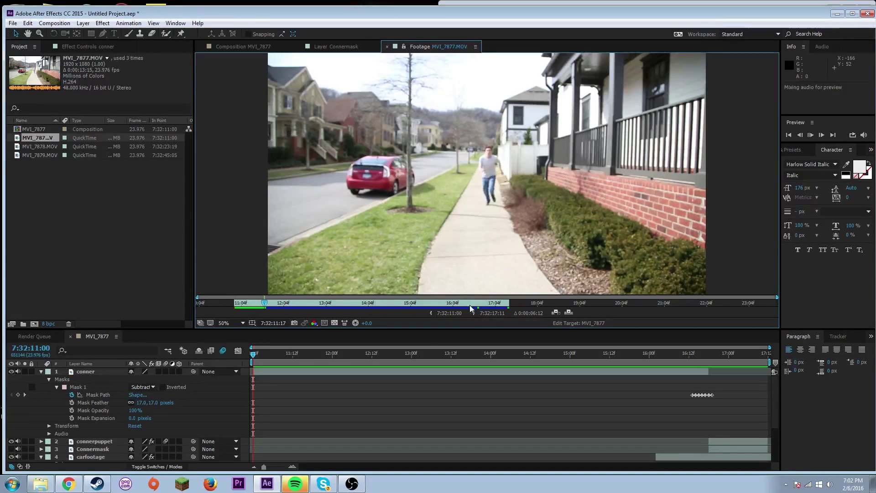
click(451, 305)
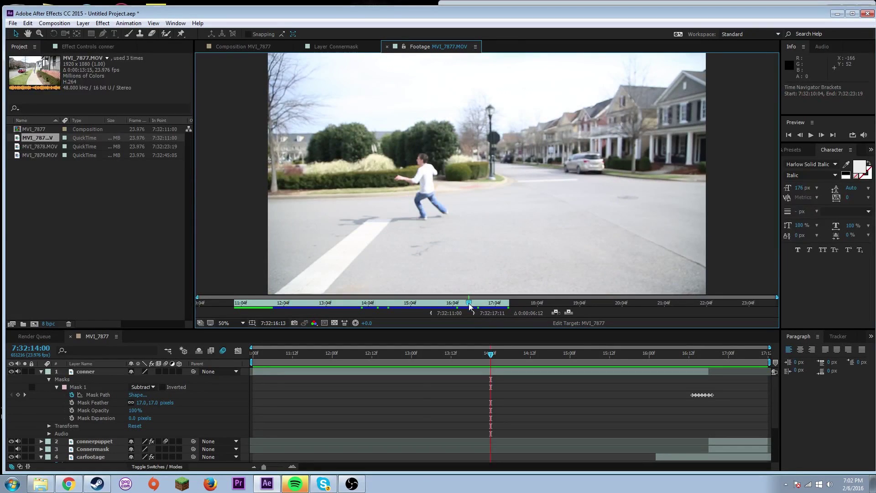
drag(452, 307, 428, 303)
key(space)
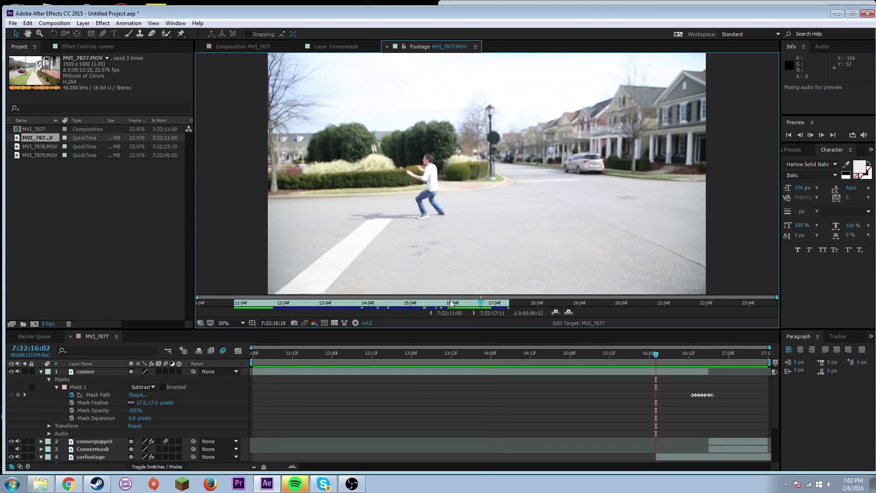
key(space)
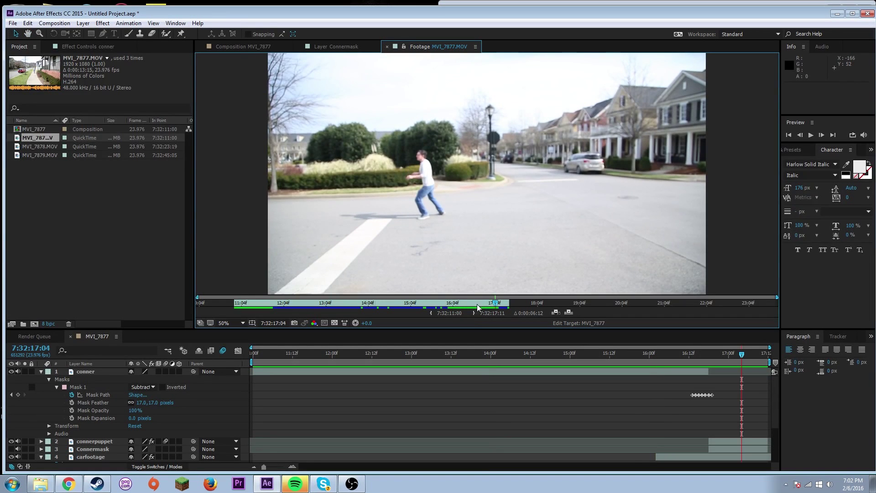
click(439, 305)
key(space)
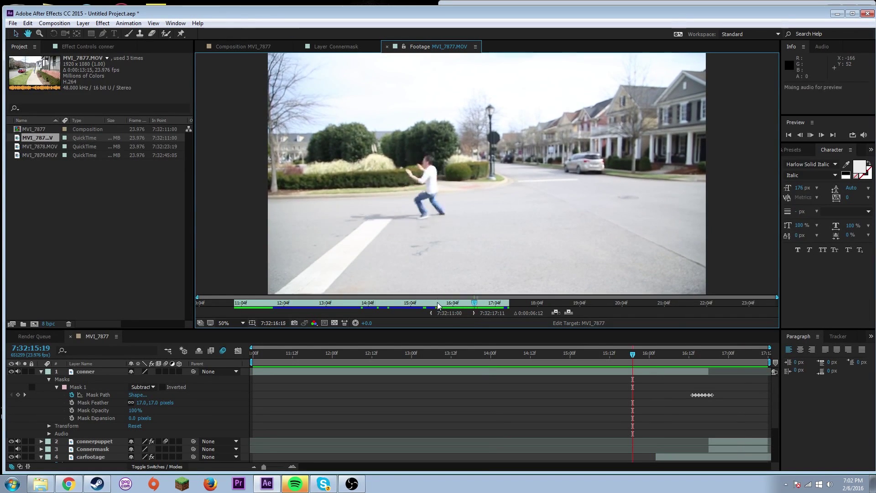
key(space)
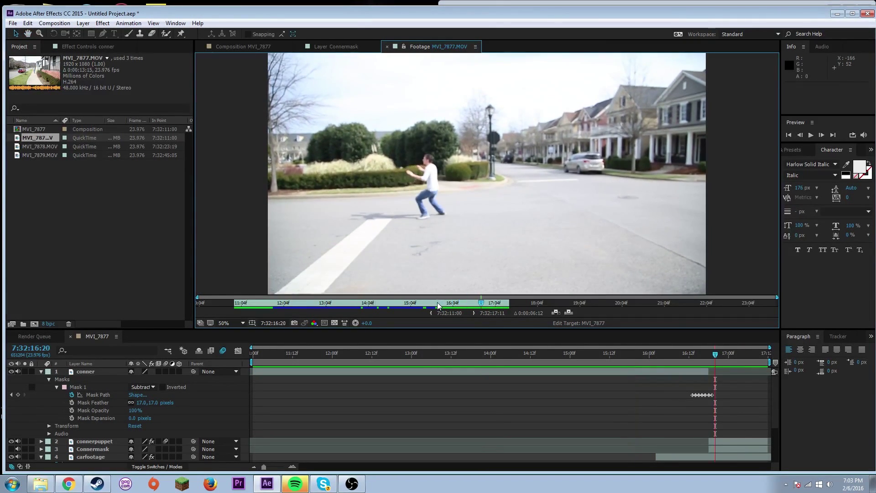
Open the MVI_7879.MOV source footage and play the car's drive-through from the in point at 7:32:45:05.
double_click(17, 155)
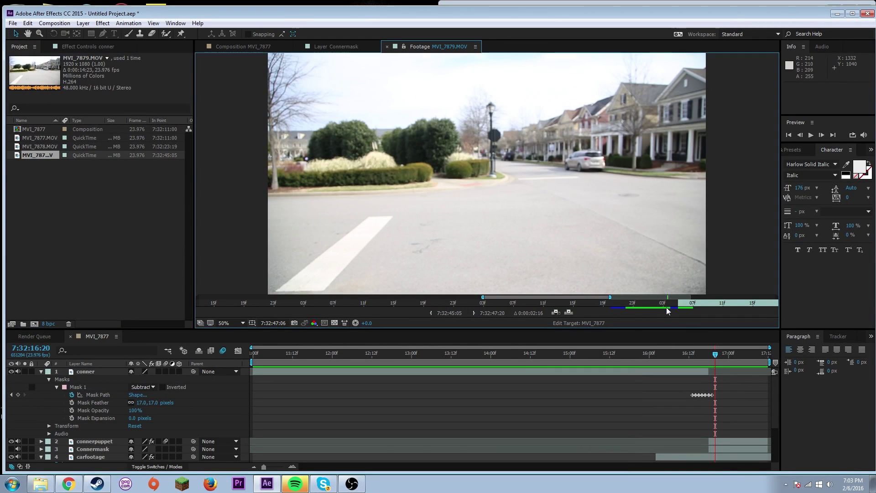
click(683, 306)
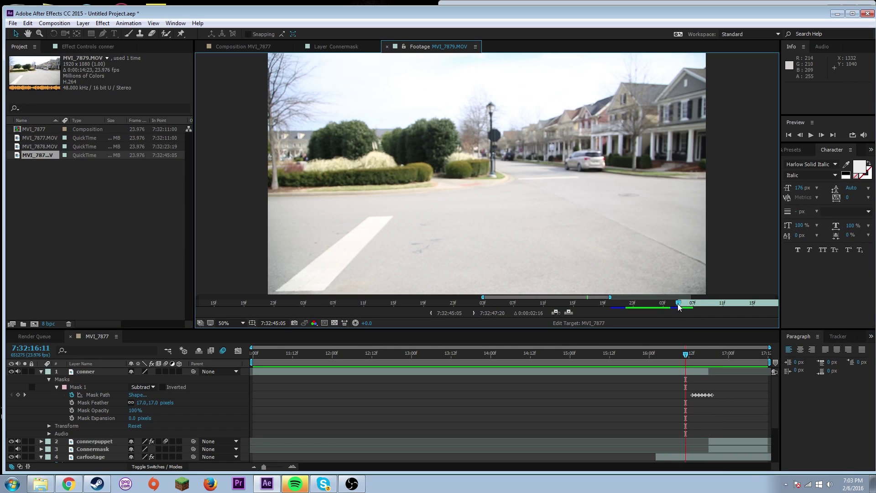
key(space)
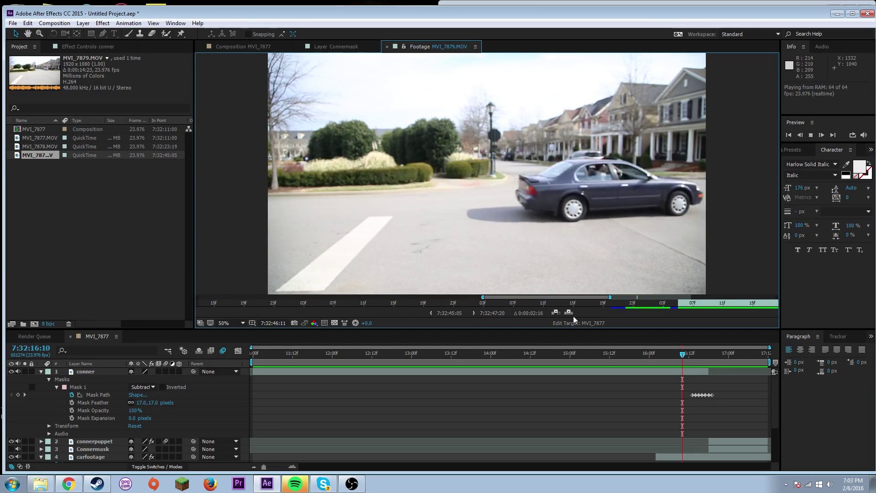
key(space)
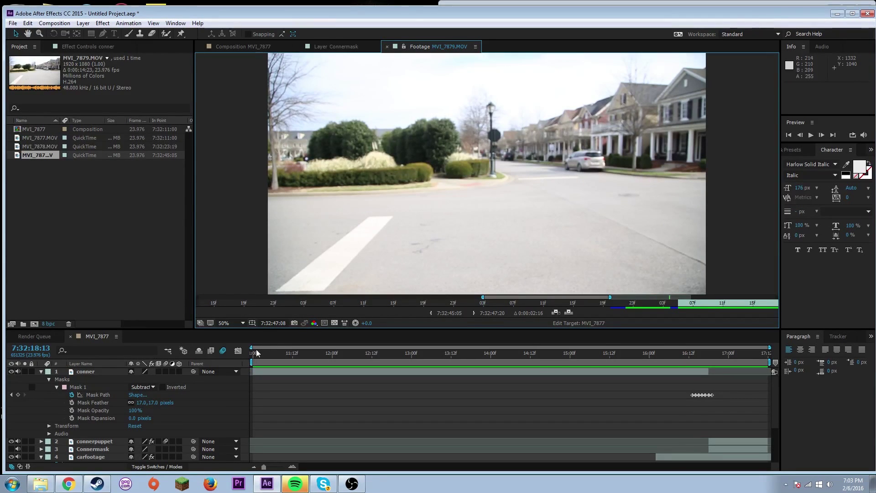
Open the composition's top layer with the walking man and scrub through it from the start to 7:32:15:15.
click(255, 354)
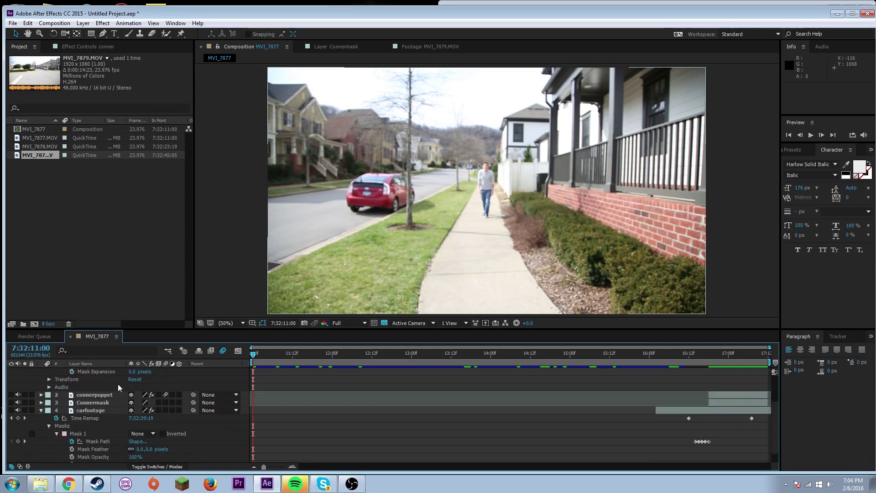
double_click(118, 384)
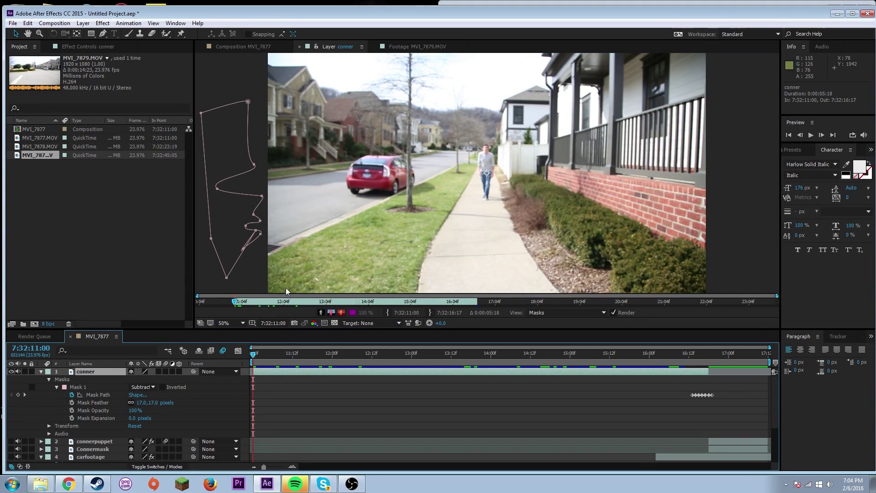
drag(310, 301, 430, 302)
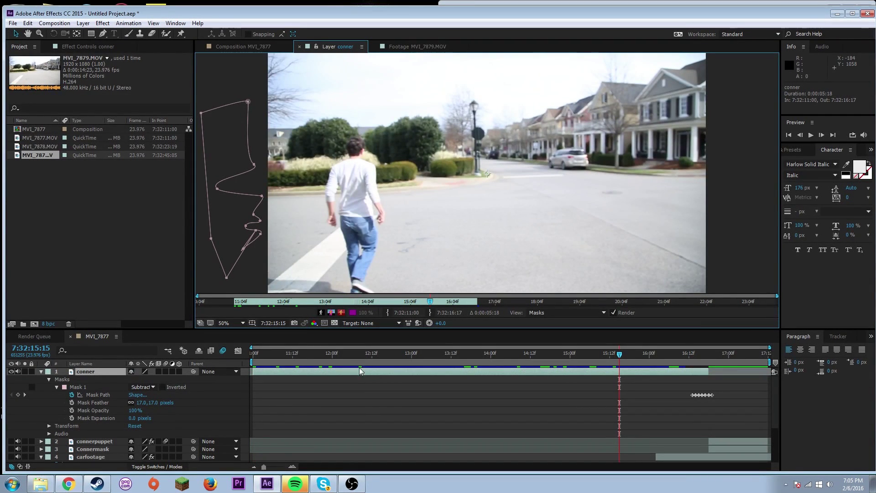
Check the start of the MVI_7879.MOV footage at 7:32:45:05 and add the clip to the composition as the top layer.
double_click(21, 155)
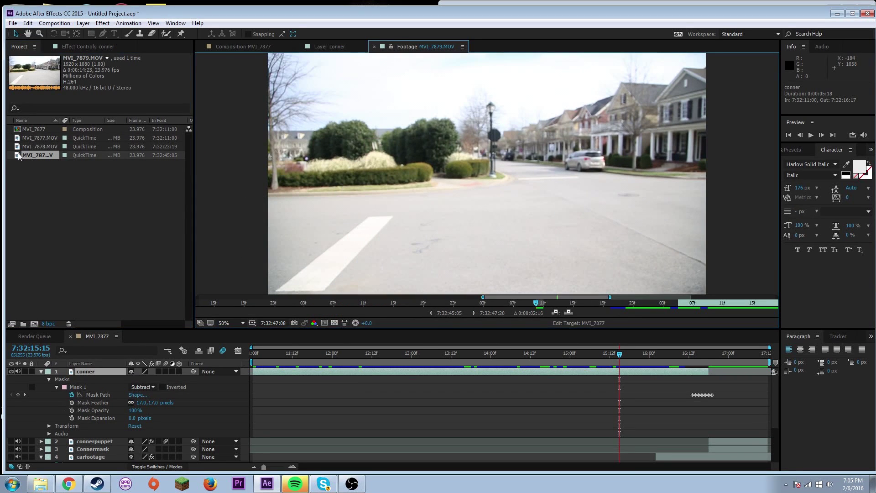
click(692, 306)
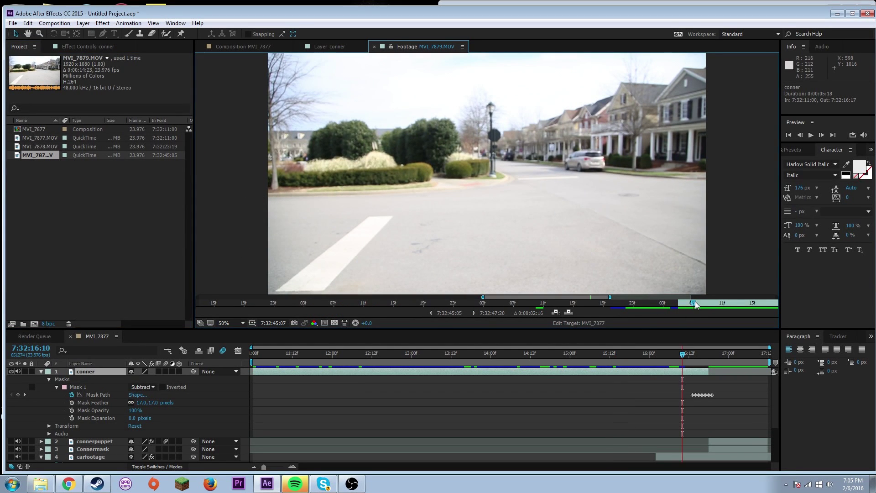
mouse_move(696, 305)
mouse_down()
mouse_move(742, 305)
mouse_move(681, 306)
mouse_up()
drag(432, 313, 76, 374)
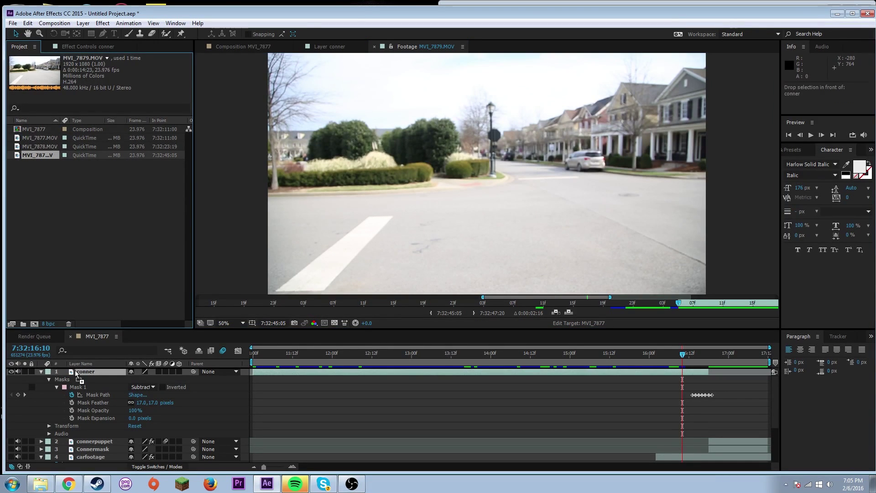
drag(76, 373, 75, 373)
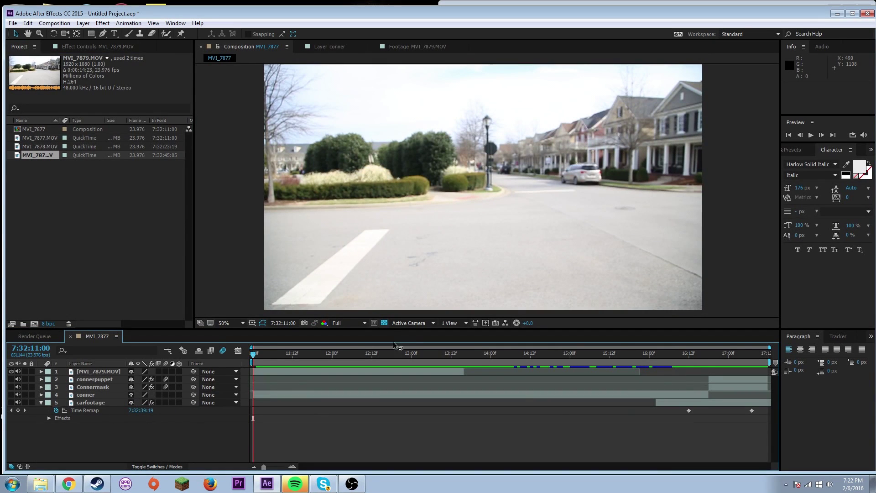
Preview the car clip from the composition's start and enable time remapping on the MVI_7879.MOV layer.
key(space)
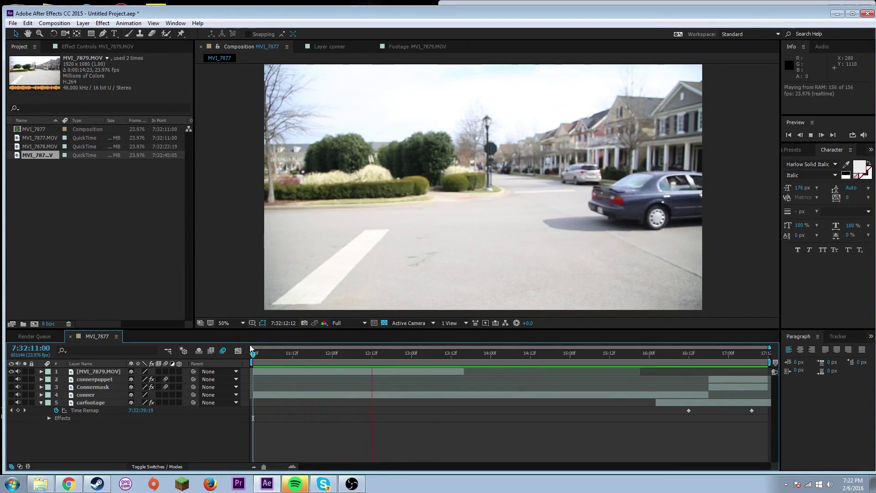
key(space)
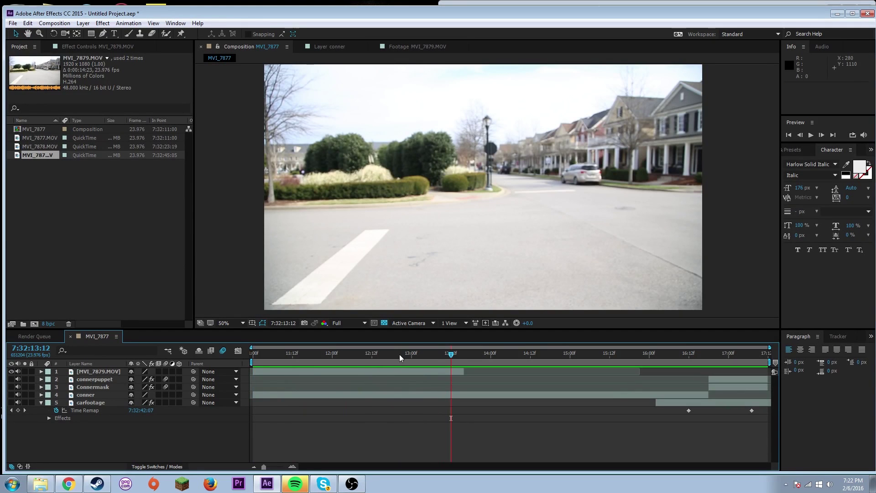
drag(400, 354, 254, 357)
click(275, 372)
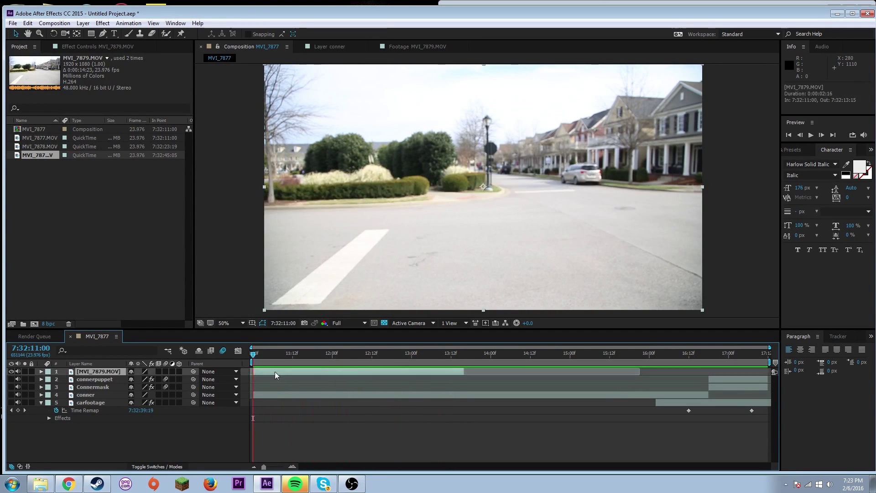
right_click(275, 372)
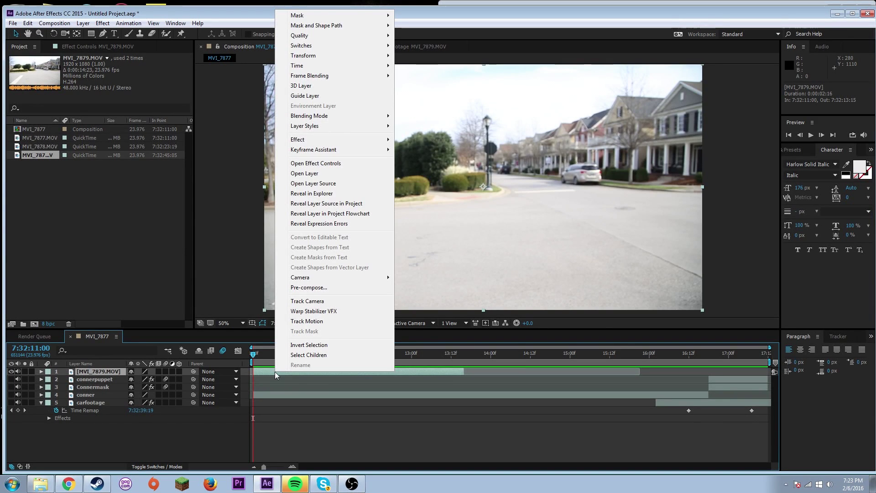
mouse_move(315, 67)
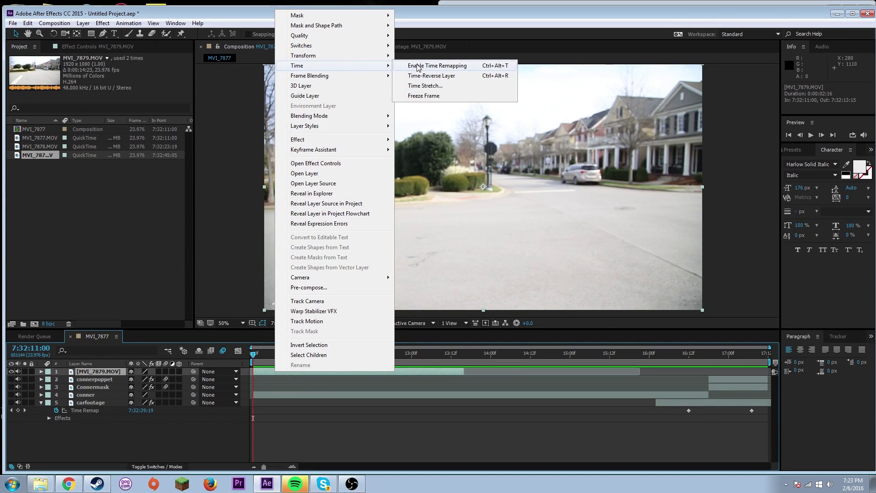
click(437, 66)
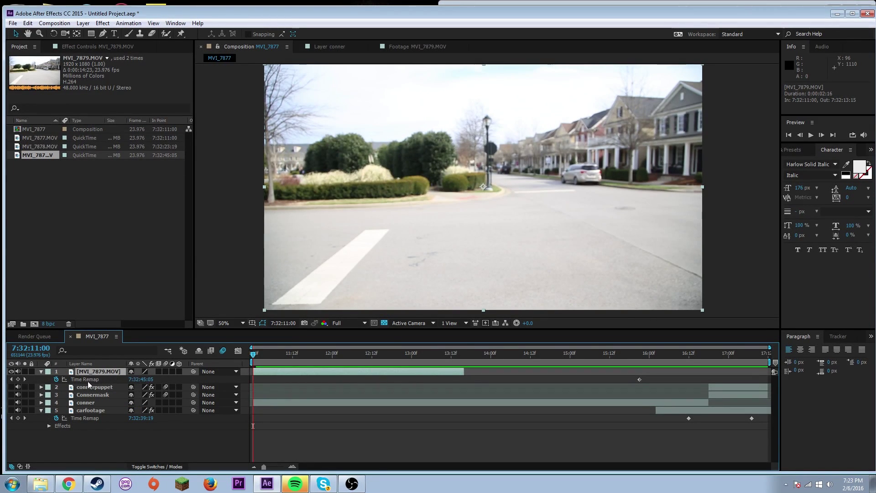
Add Time Remap keyframes to the MVI_7879.MOV layer at 7:32:11:00 and 7:32:13:02, and move the second one to 7:32:12:02.
click(18, 379)
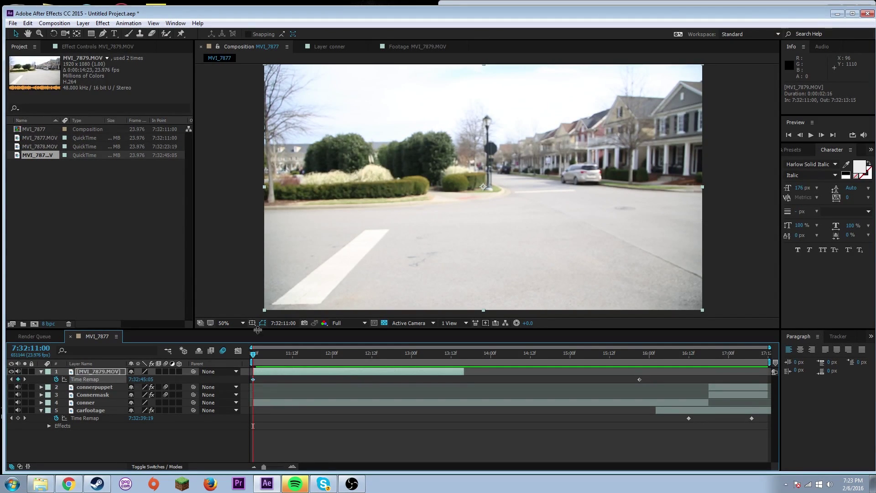
drag(253, 354, 418, 354)
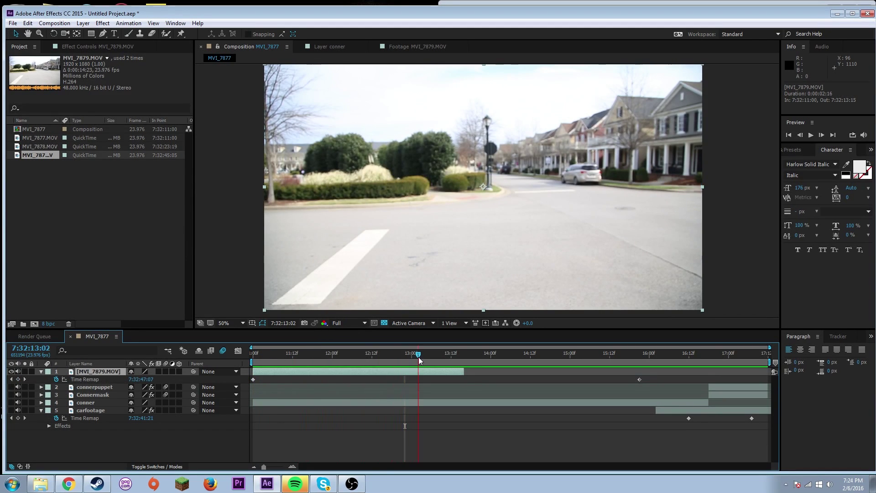
click(18, 379)
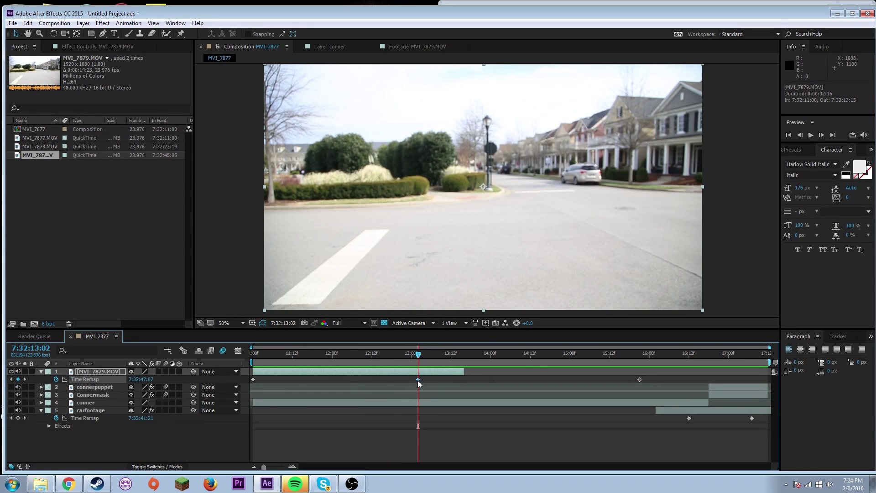
drag(419, 380, 398, 380)
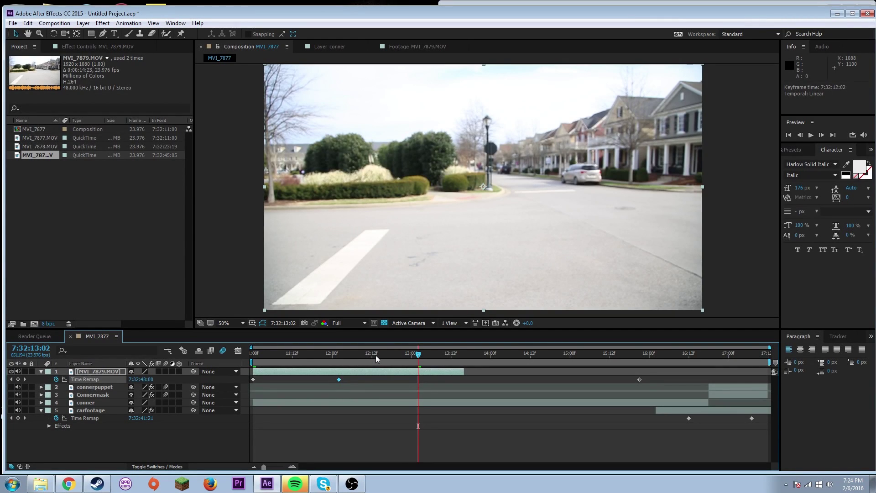
Preview the time-remapped car clip from the start of the composition.
drag(376, 355, 248, 362)
key(space)
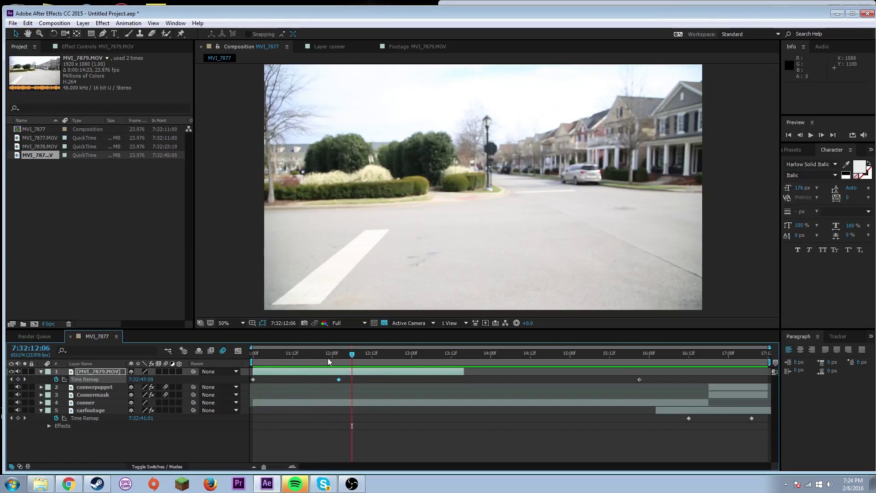
key(space)
key(space)
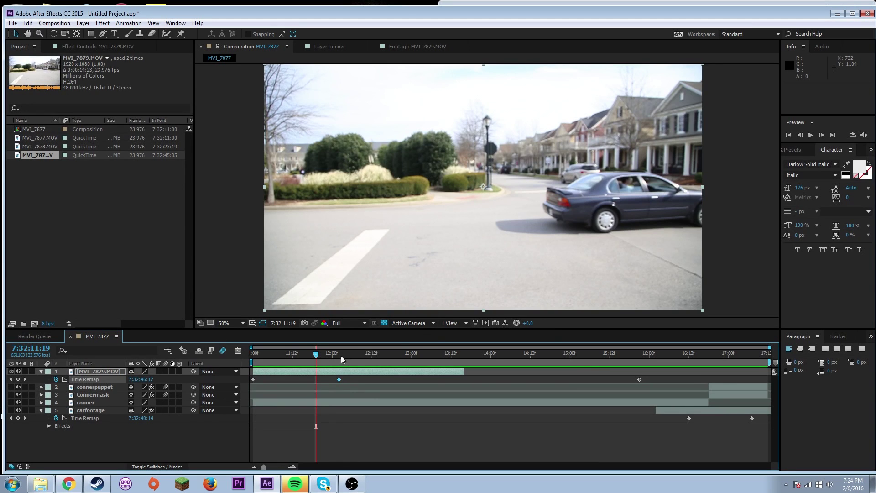
key(space)
Find the Pixel Motion Blur effect and apply it to the MVI_7879.MOV layer.
click(796, 152)
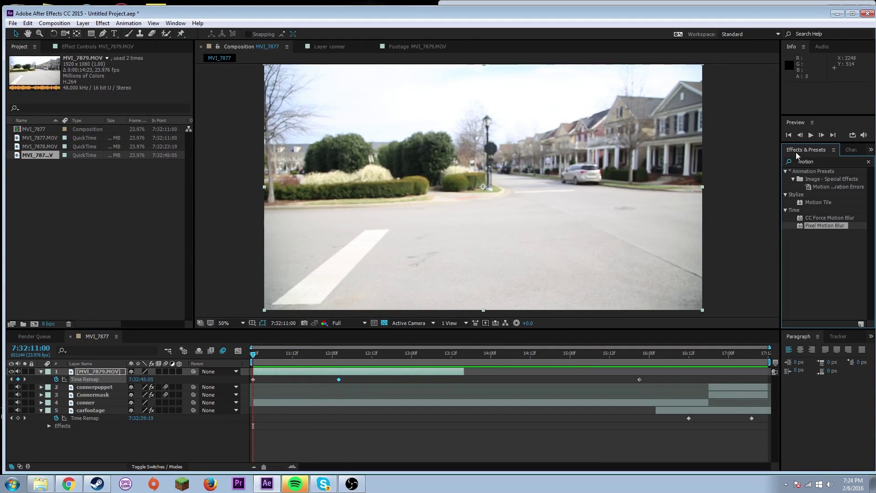
click(822, 161)
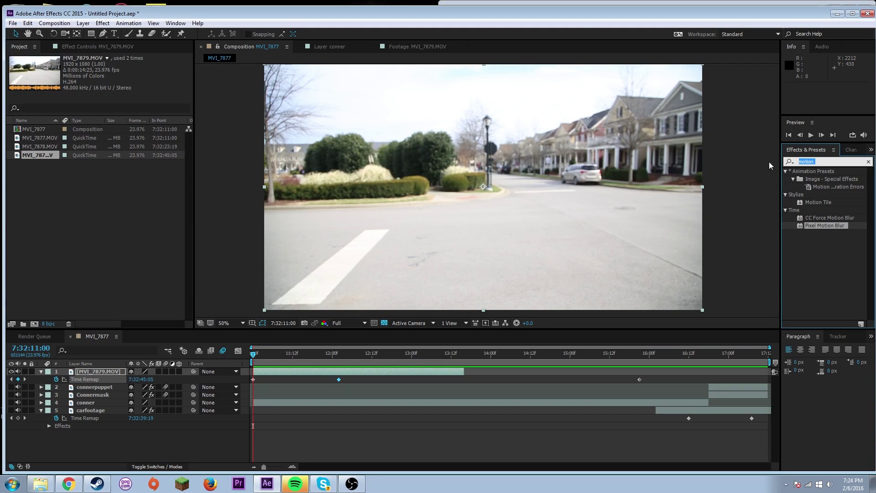
click(808, 239)
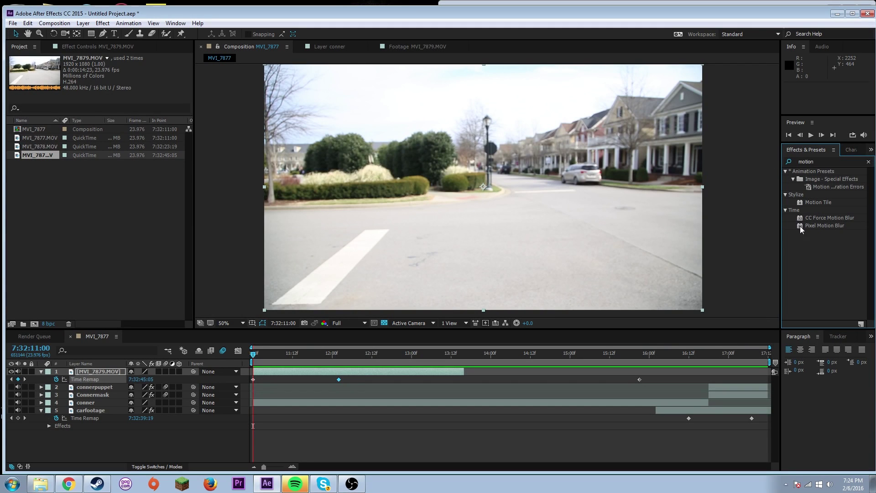
drag(801, 226, 381, 369)
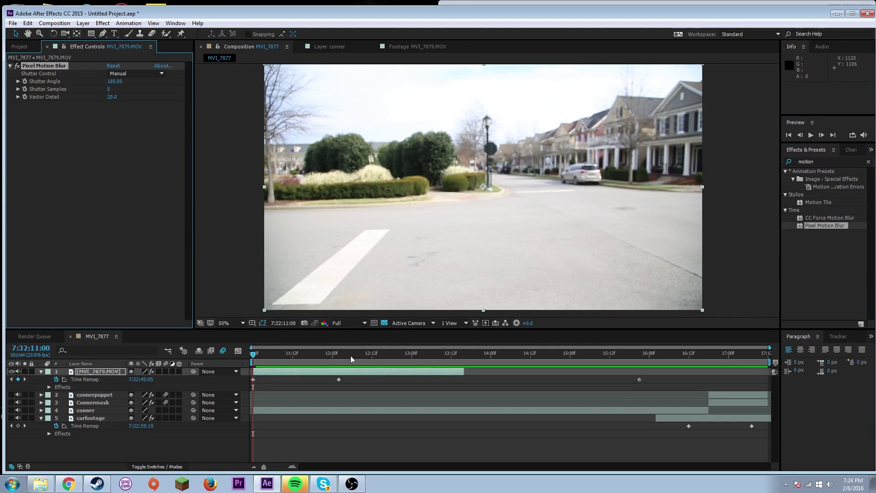
Compare the car around 7:32:11:17 with and without the Pixel Motion Blur effect.
drag(277, 356, 309, 354)
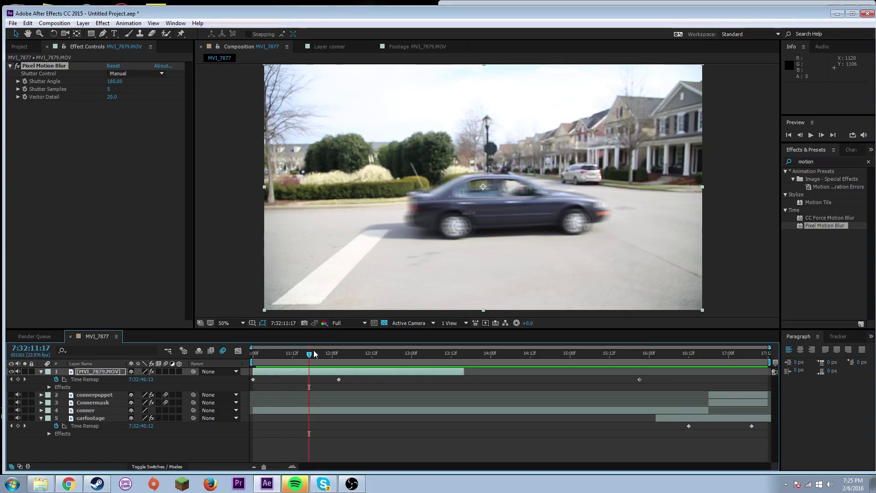
click(17, 66)
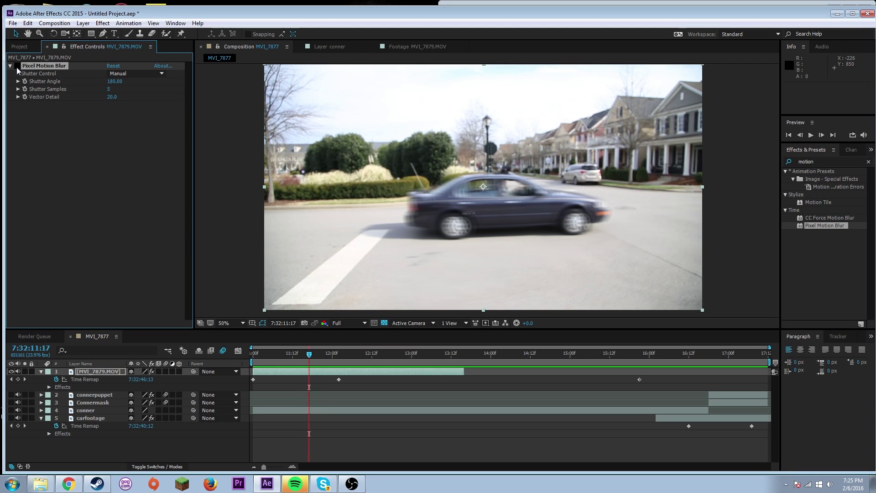
click(304, 354)
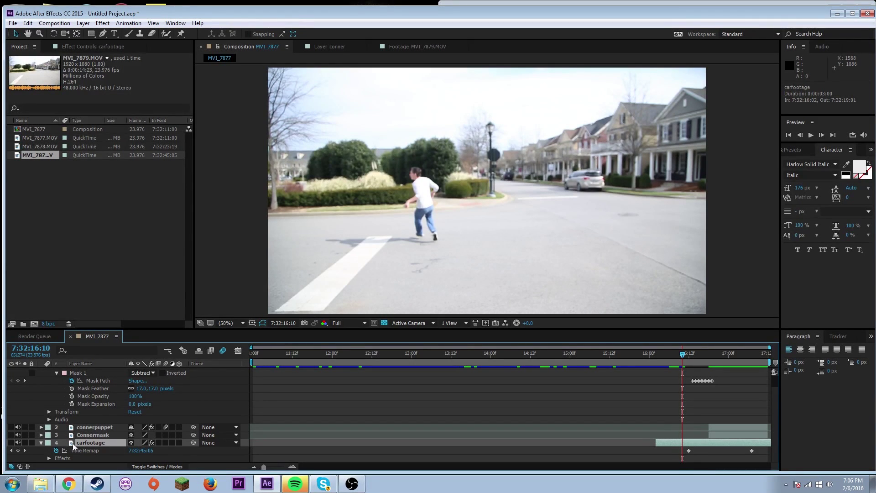
Select the top layer with the man's footage and go to 7:32:16:14, where the car enters the frame.
scroll(75, 444, up, 1)
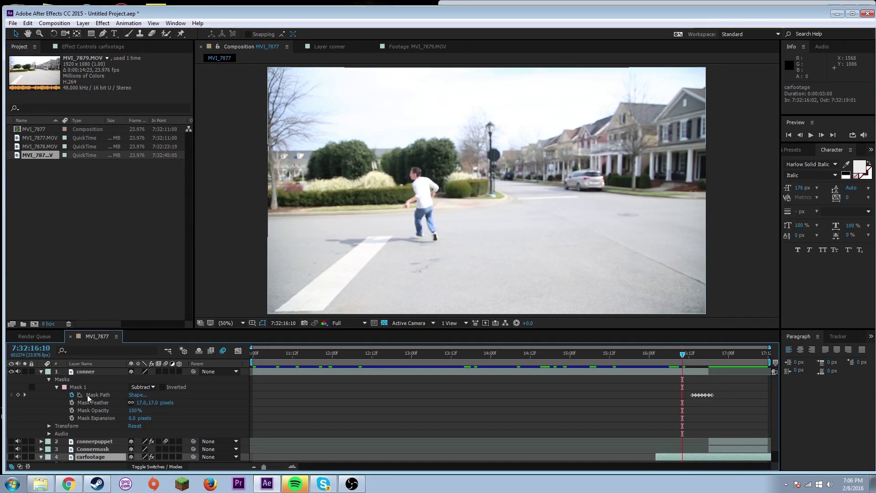
click(86, 371)
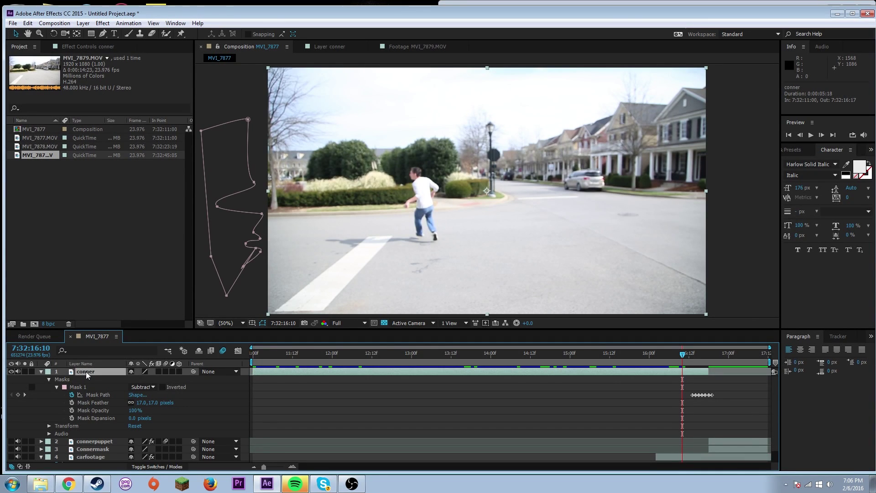
scroll(86, 371, down, 1)
click(686, 359)
drag(686, 359, 693, 361)
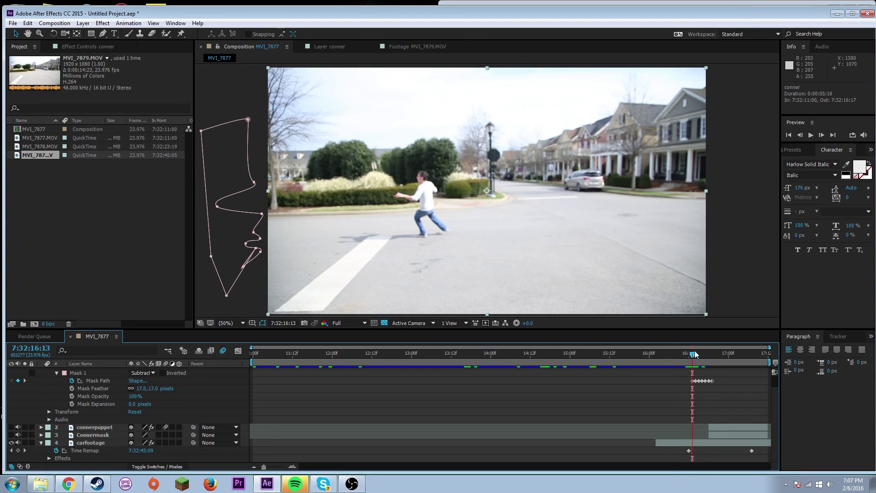
drag(695, 354, 696, 355)
Draw a closed eight-point mask with the Pen tool around the blurred car at 7:32:16:14 on the man's layer.
click(104, 34)
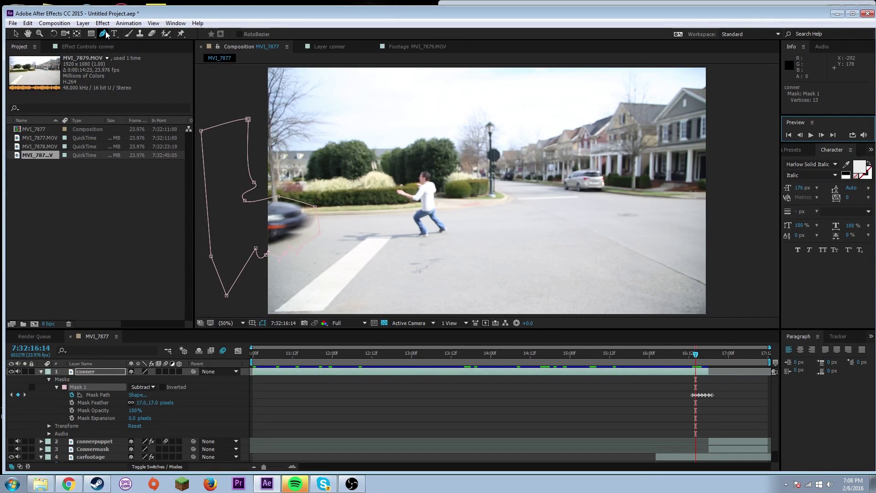
key(ctrl+z)
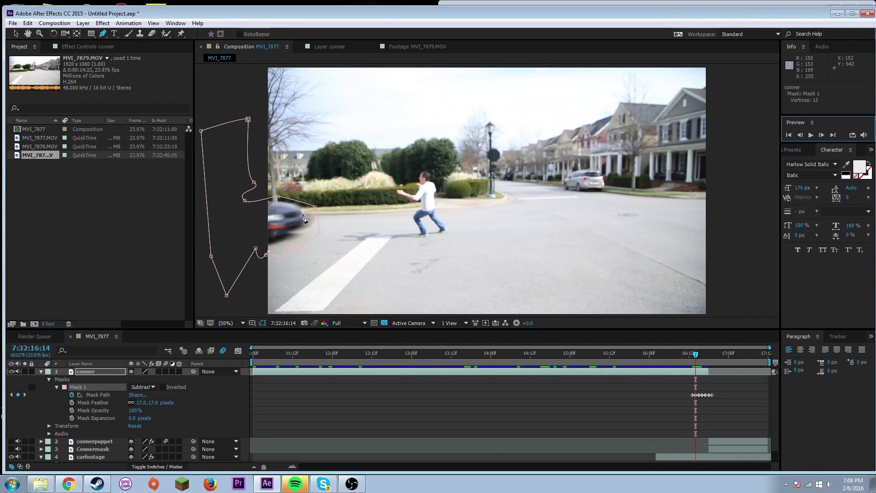
click(86, 370)
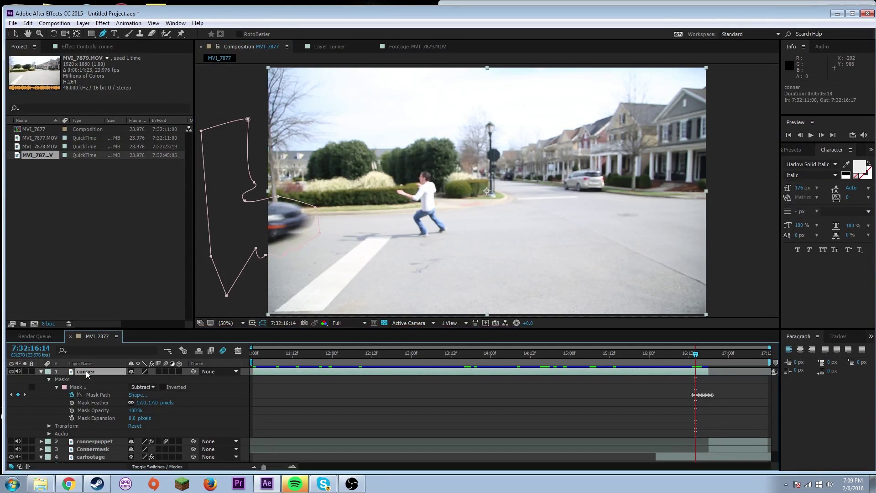
click(262, 174)
click(274, 187)
click(295, 197)
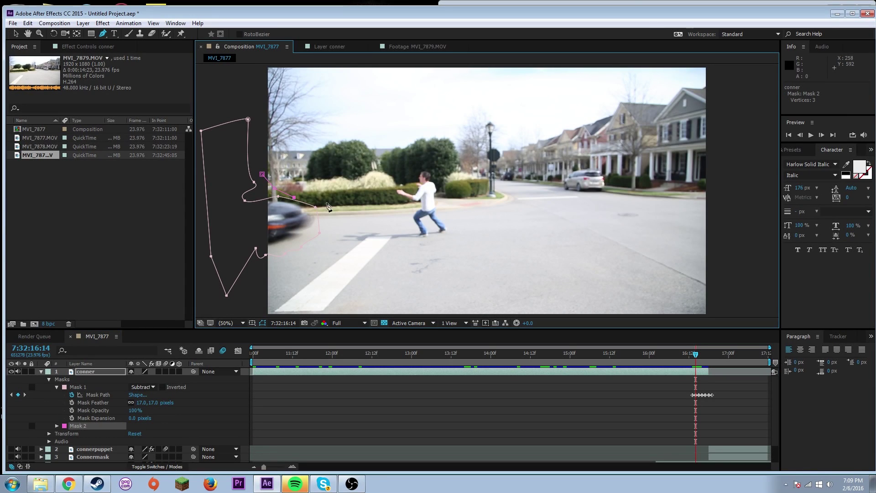
click(325, 221)
click(304, 252)
click(276, 261)
click(232, 246)
click(227, 214)
click(262, 174)
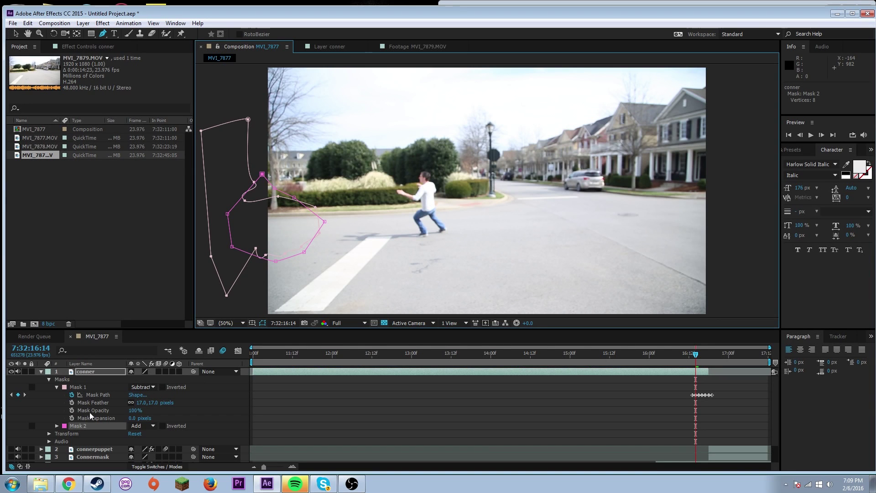
Set the second mask's feather to 6 pixels and its mode to Subtract.
click(56, 425)
scroll(54, 426, down, 3)
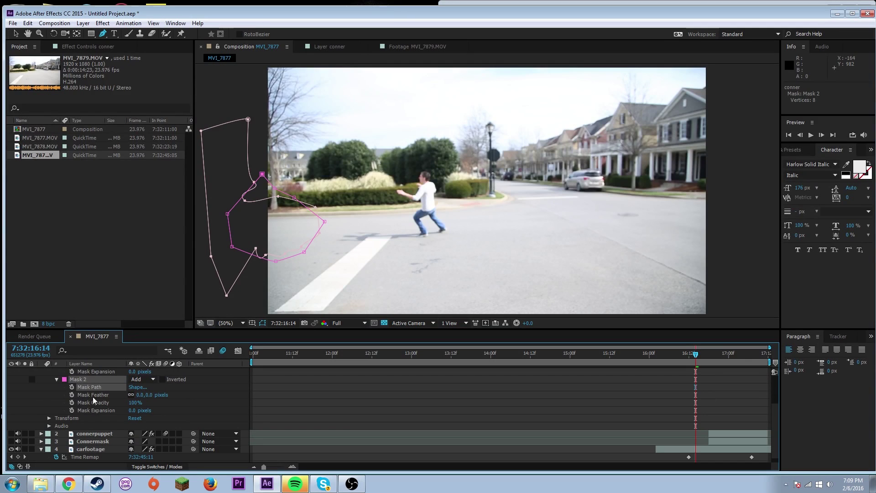
drag(140, 395, 145, 395)
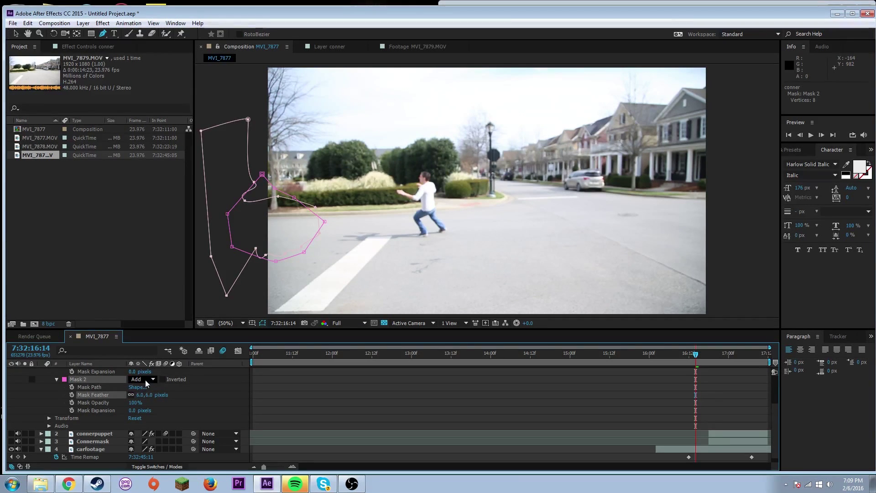
click(145, 380)
click(158, 410)
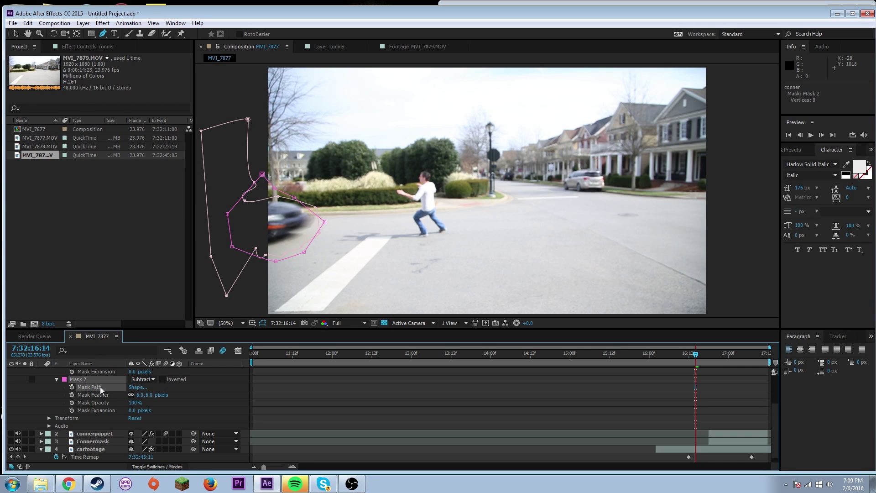
Keyframe the second mask's path at 7:32:16:14, move the mask over the car at 7:32:16:15, and compare the two frames.
click(71, 387)
click(822, 136)
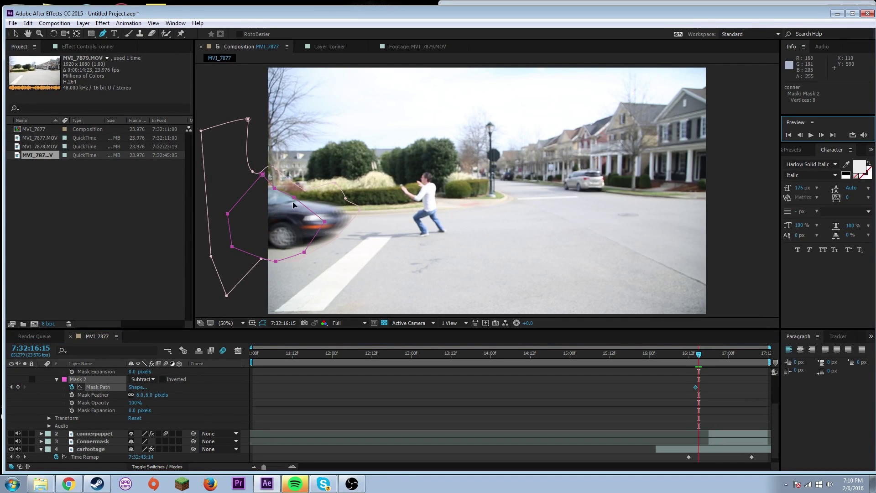
drag(293, 198, 327, 192)
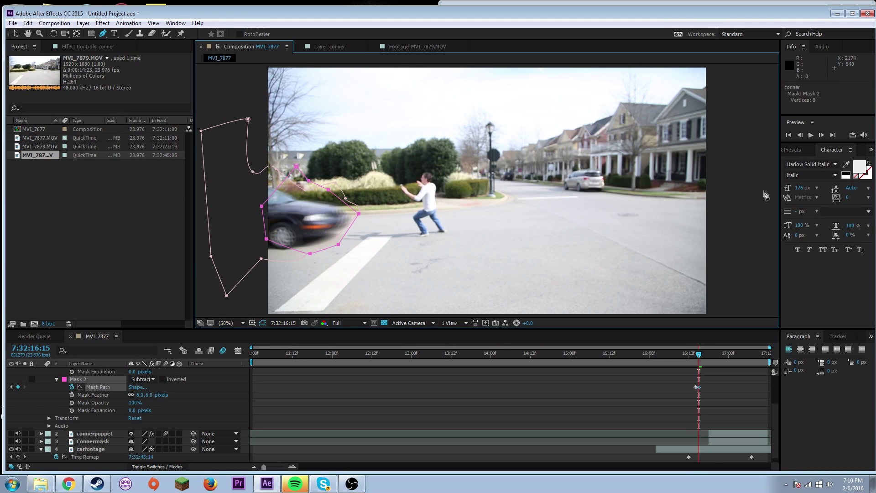
click(801, 136)
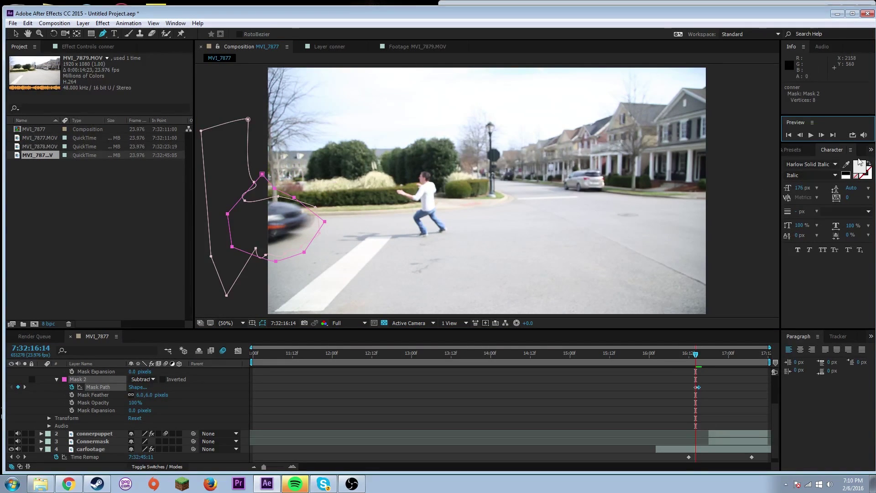
click(822, 135)
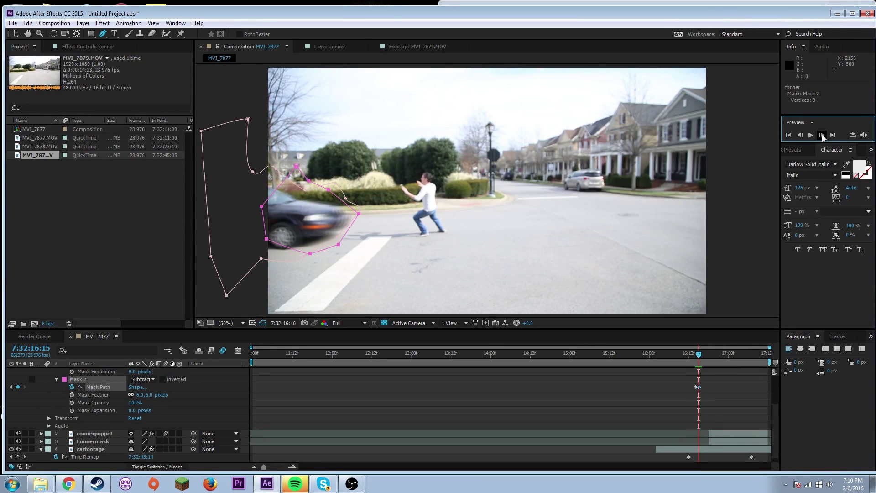
Move the second mask over the parked car and houses at 7:32:16:17 and step through its path animation.
click(823, 135)
click(822, 135)
click(372, 210)
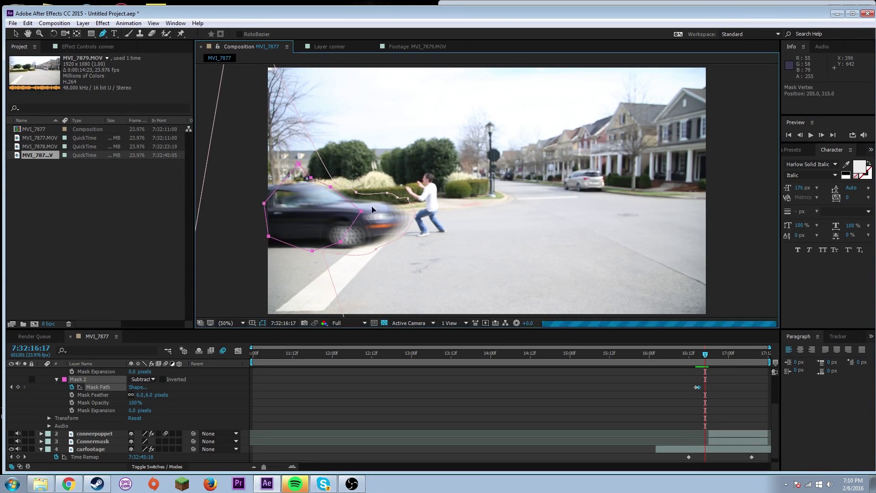
drag(372, 210, 630, 158)
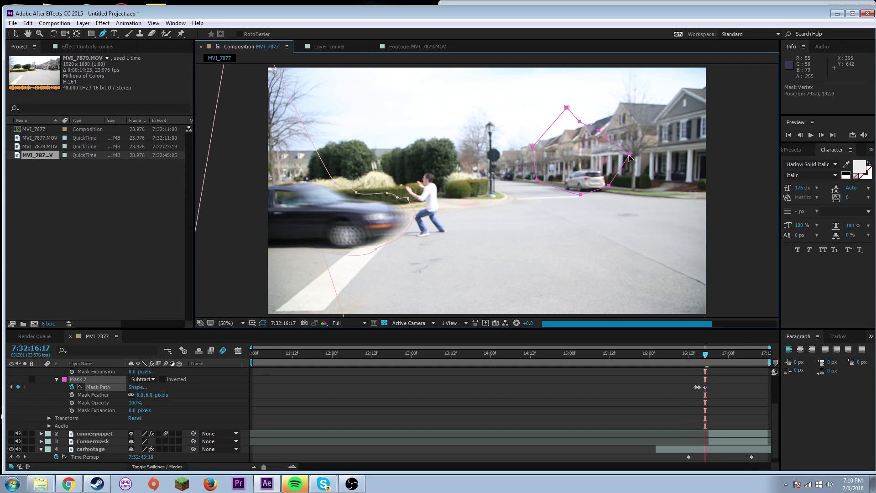
click(800, 135)
click(799, 135)
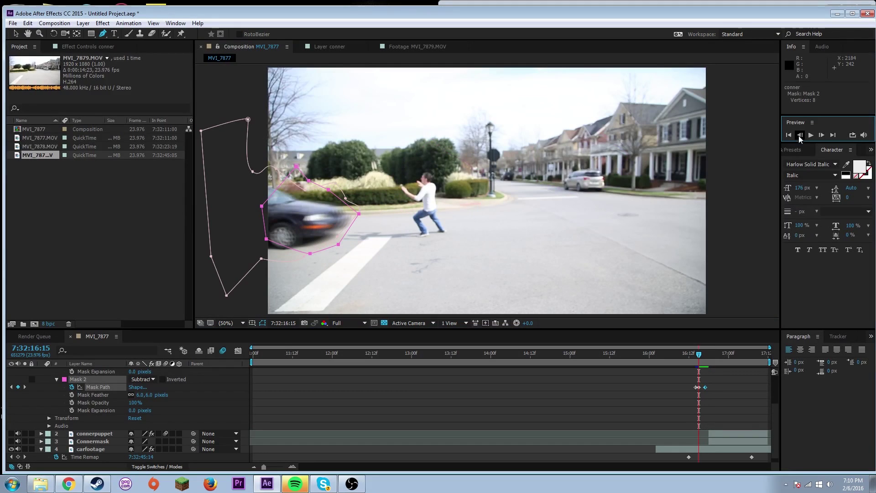
click(821, 135)
click(822, 135)
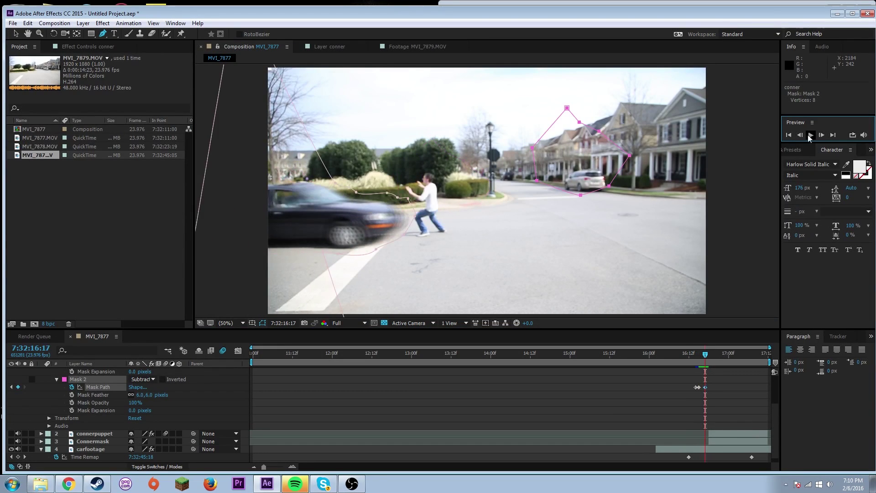
Return to 7:32:16:15 and remove all Mask Path keyframes from the second mask.
click(800, 136)
click(800, 136)
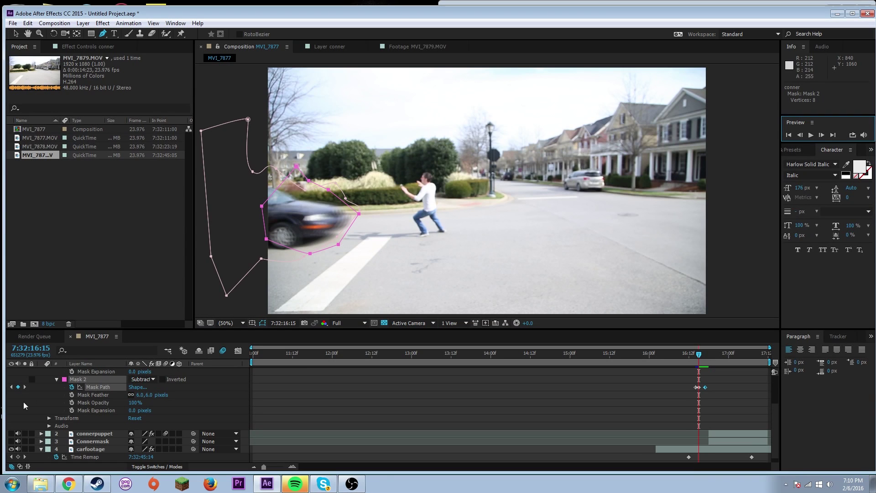
click(72, 387)
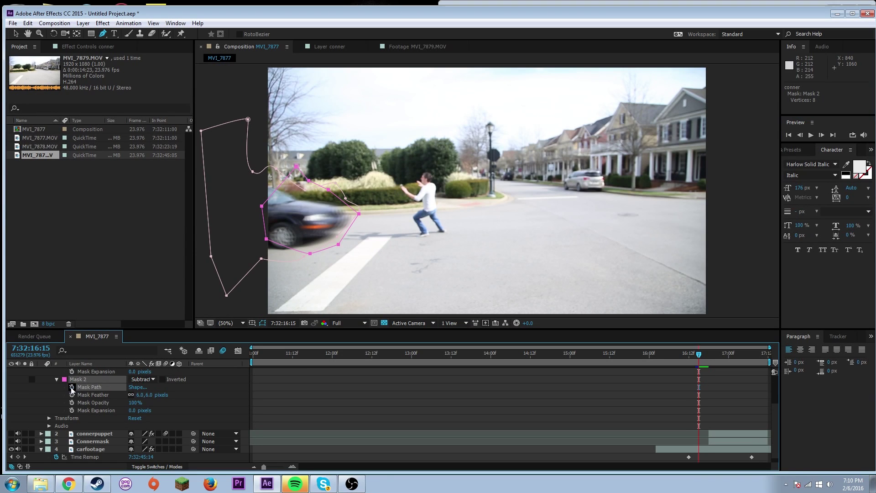
Try moving the unkeyframed second mask to the parked car at 7:32:16:17 and back over the moving car at 7:32:16:15.
click(822, 135)
click(822, 135)
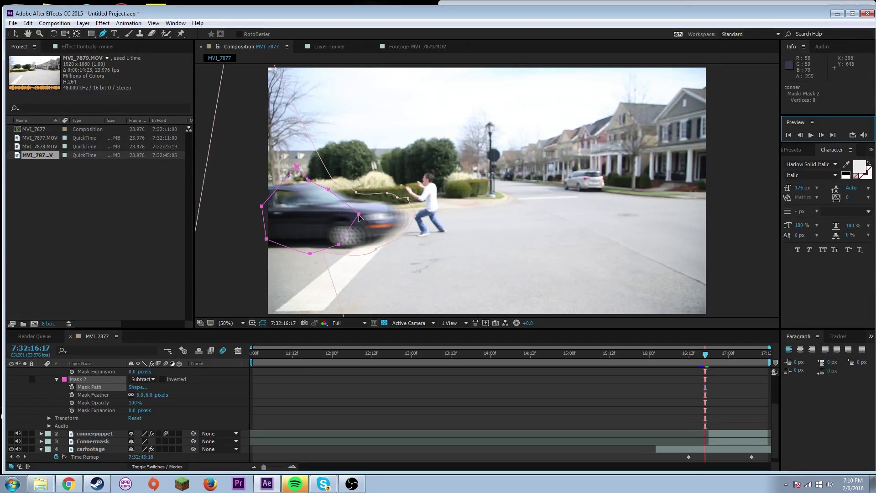
drag(359, 215, 649, 161)
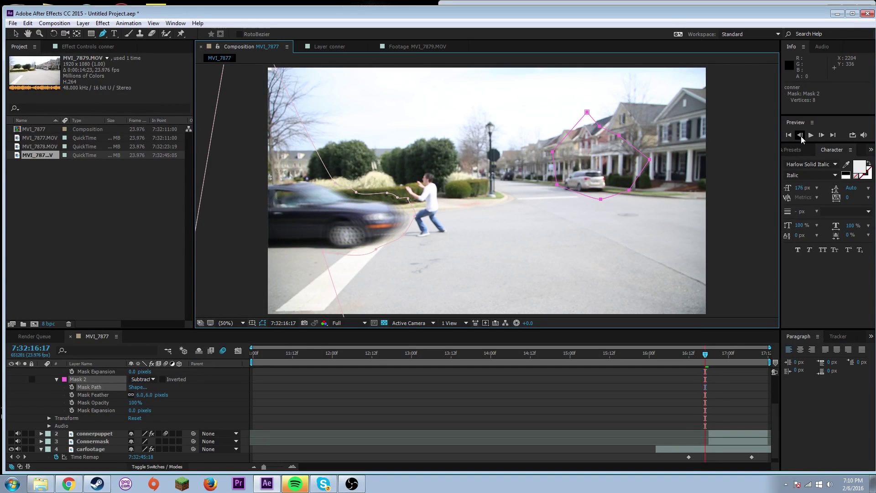
click(801, 136)
click(801, 136)
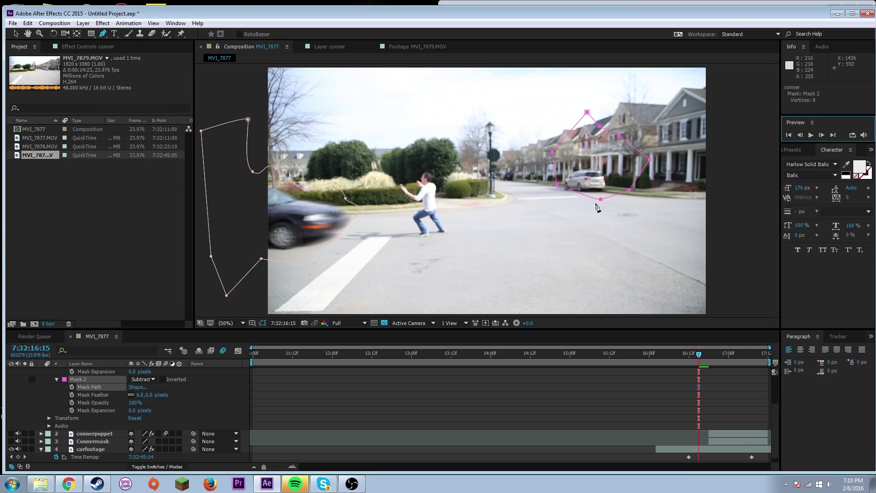
drag(601, 202, 308, 254)
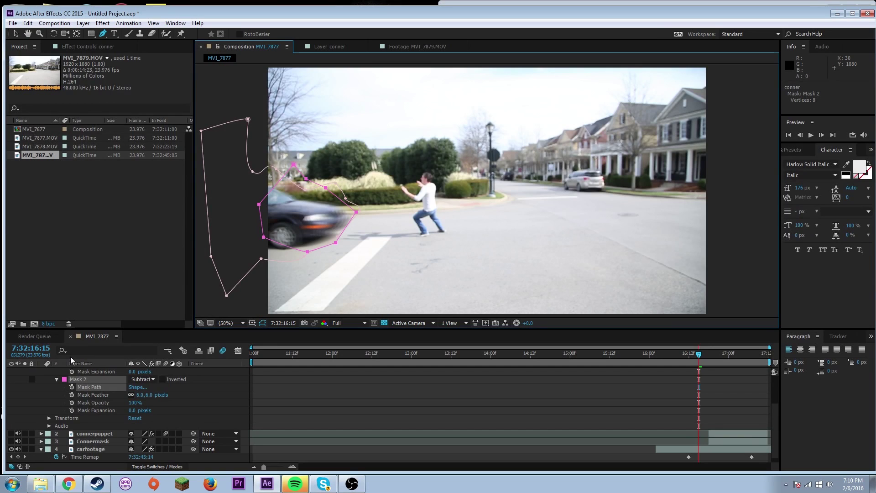
Delete the second mask from the man's layer.
scroll(89, 391, up, 3)
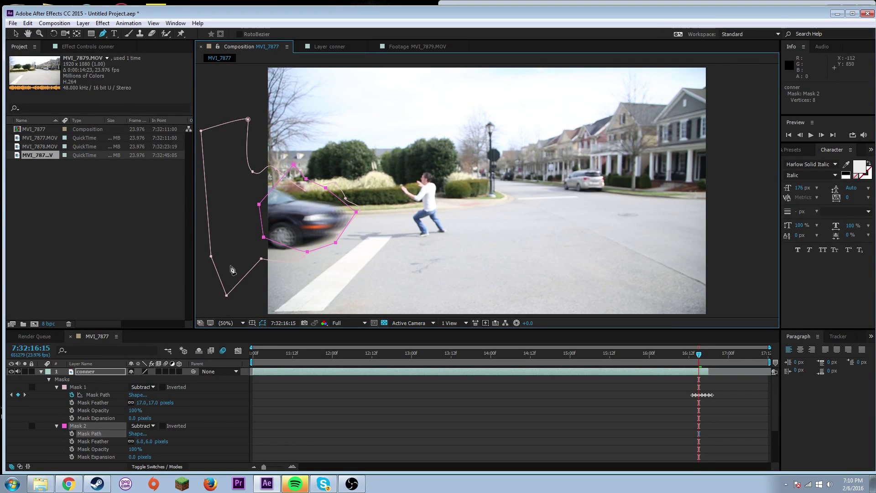
click(78, 426)
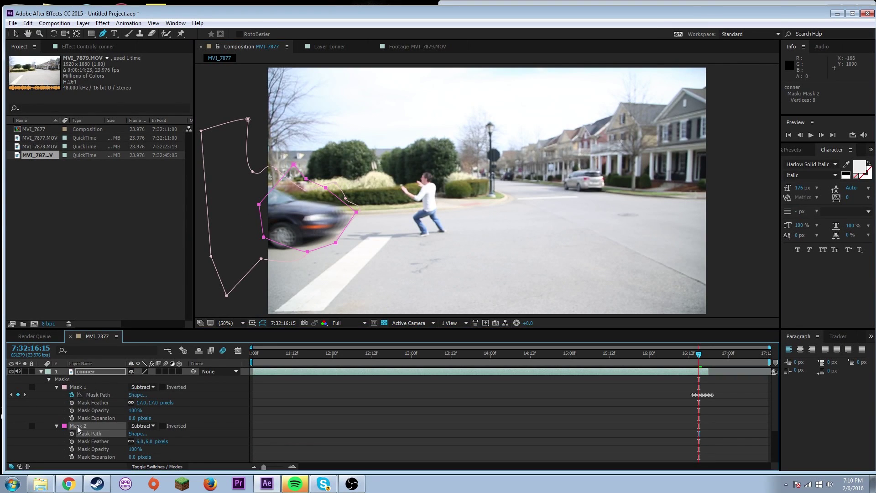
key(Delete)
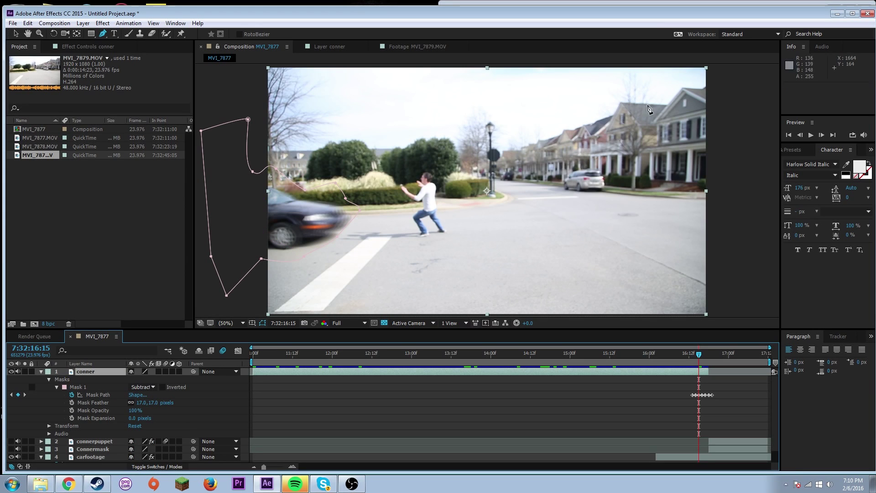
Step frame by frame from 7:32:16:15 to 7:32:16:18 to check how the subtract mask follows the moving car.
click(821, 135)
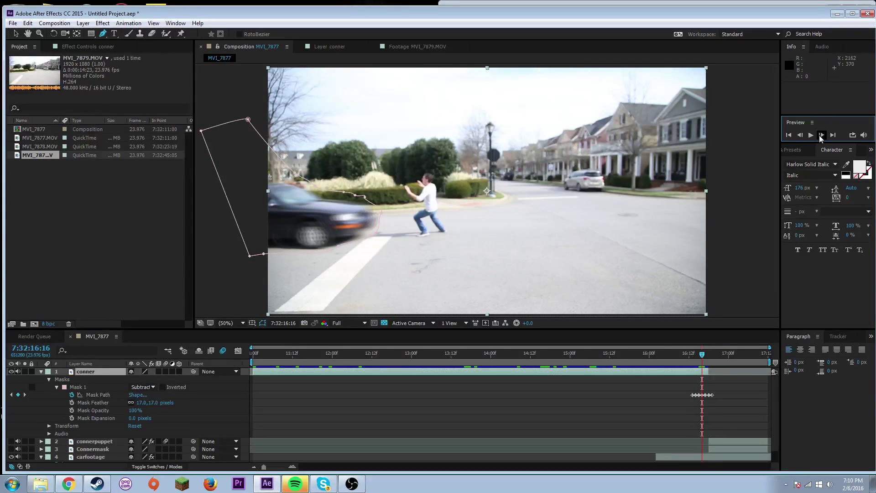
click(382, 213)
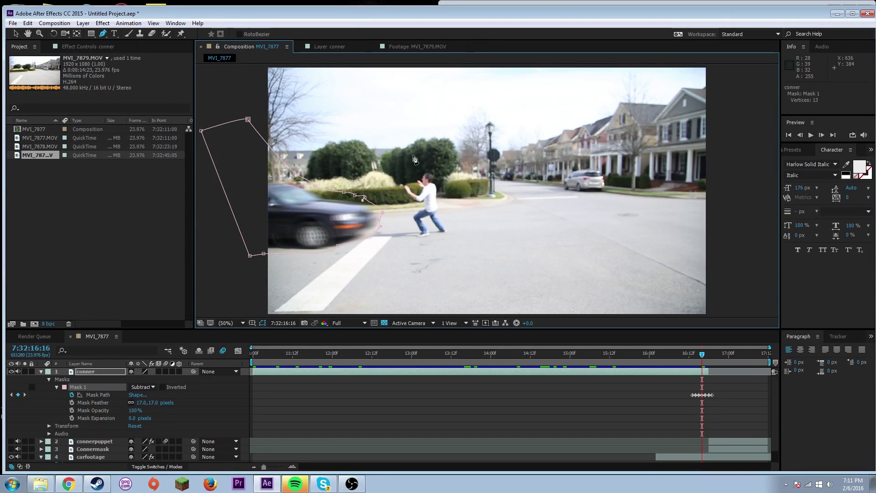
click(820, 136)
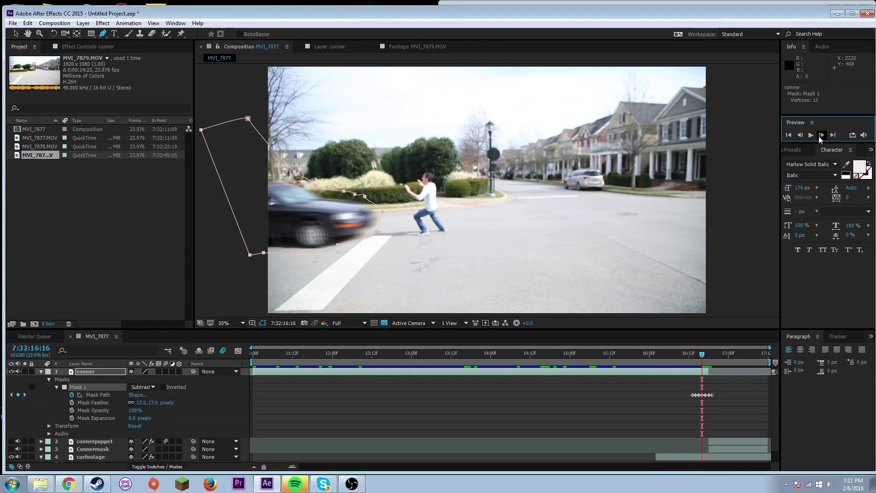
click(821, 135)
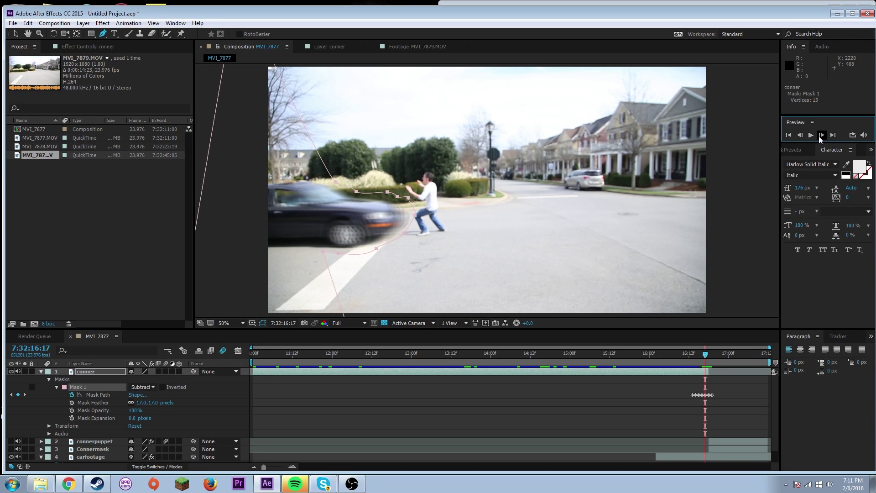
click(820, 135)
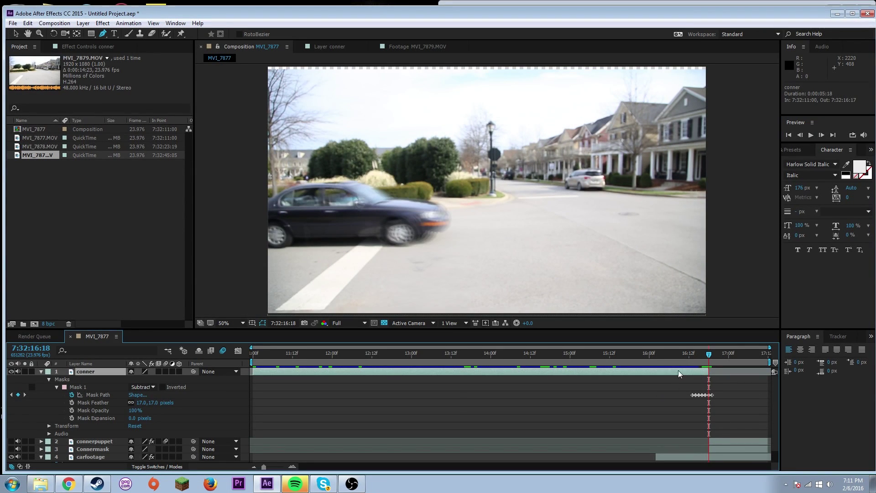
Duplicate the man's masked layer at 7:32:16:18.
mouse_move(711, 372)
mouse_down()
mouse_move(744, 372)
mouse_move(707, 368)
mouse_up()
scroll(737, 407, down, 1)
scroll(97, 426, up, 1)
key(ctrl+d)
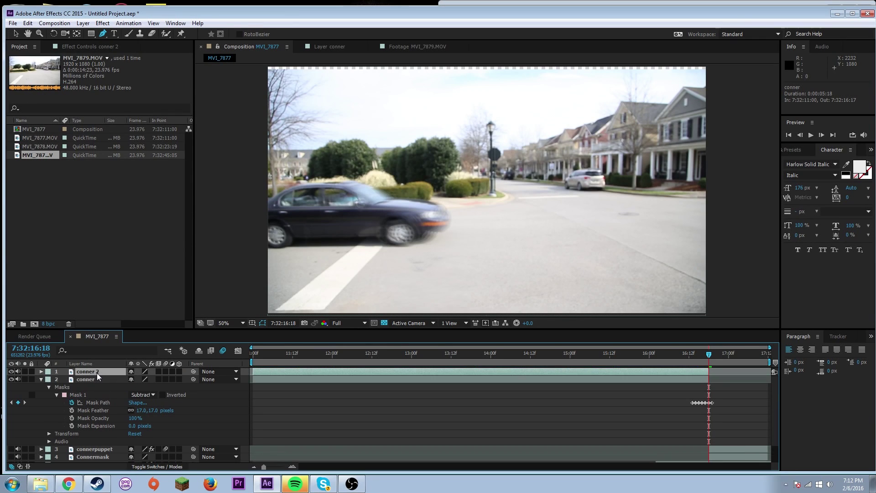
Delete the mask from the duplicate layer and trim the layer to run from 7:32:16:18 to 7:32:17:21.
click(41, 372)
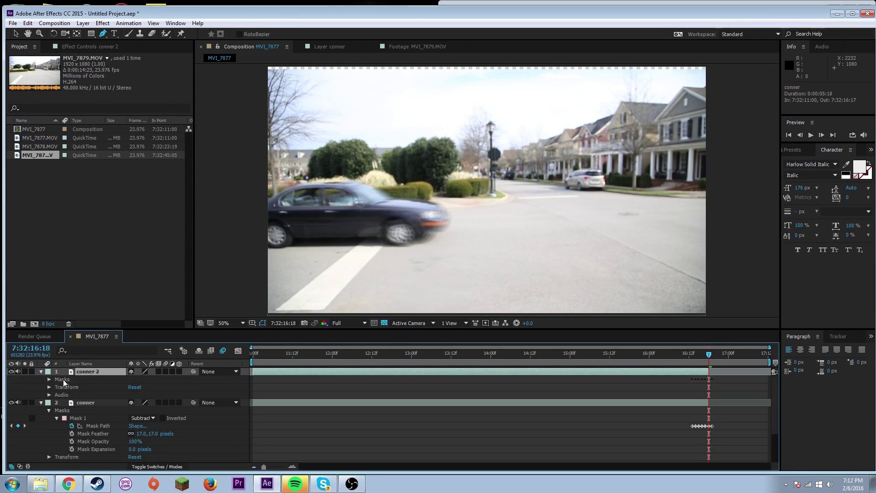
click(49, 379)
click(87, 388)
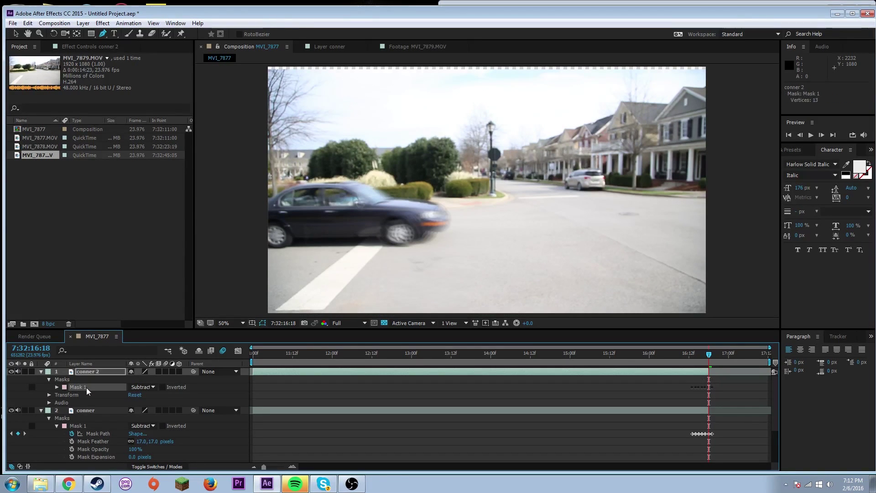
key(Delete)
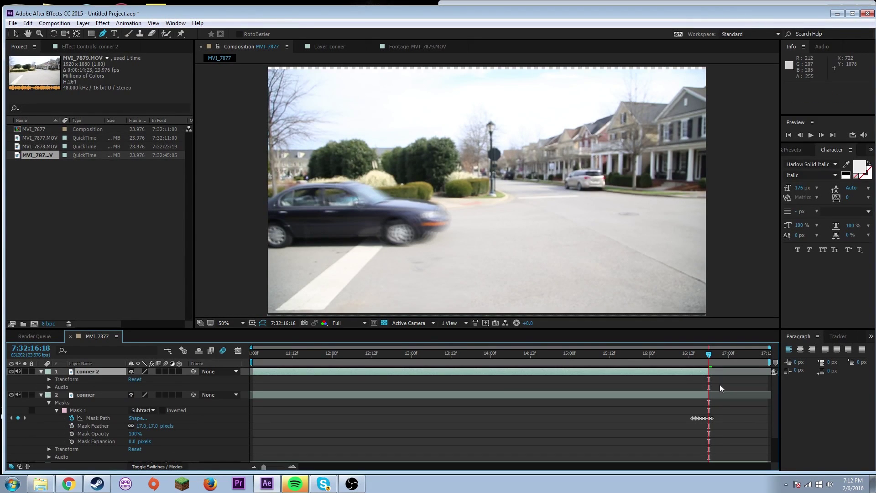
drag(708, 372, 776, 371)
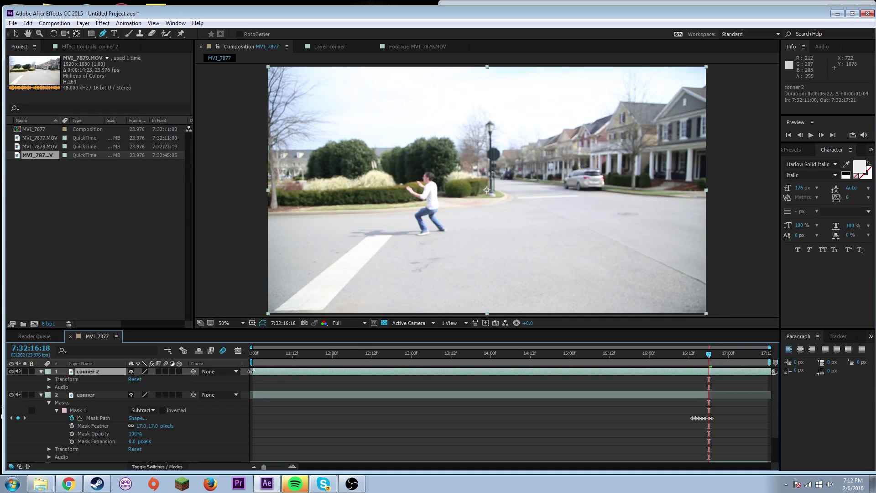
drag(254, 370, 707, 372)
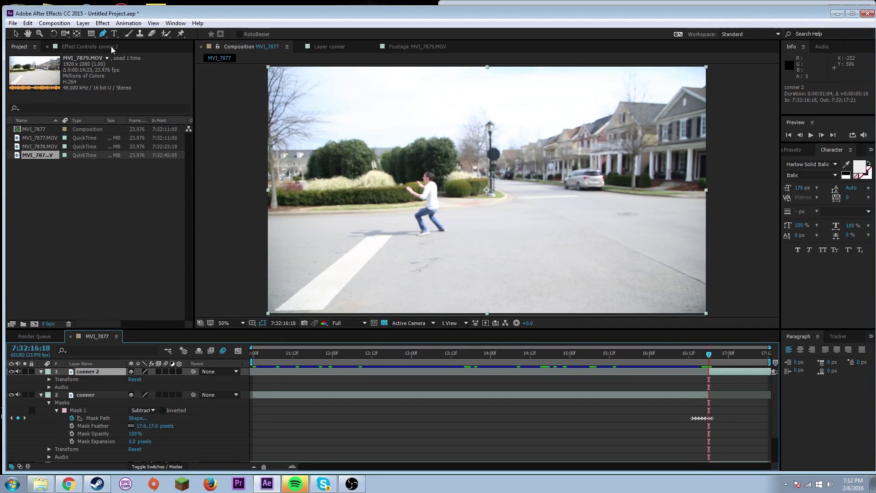
Start a pen mask on the duplicate layer, tracing the man's front leg from the shoe over the knee to the waist.
key(period)
key(period)
key(period)
drag(423, 215, 830, 90)
drag(503, 252, 602, 130)
click(476, 278)
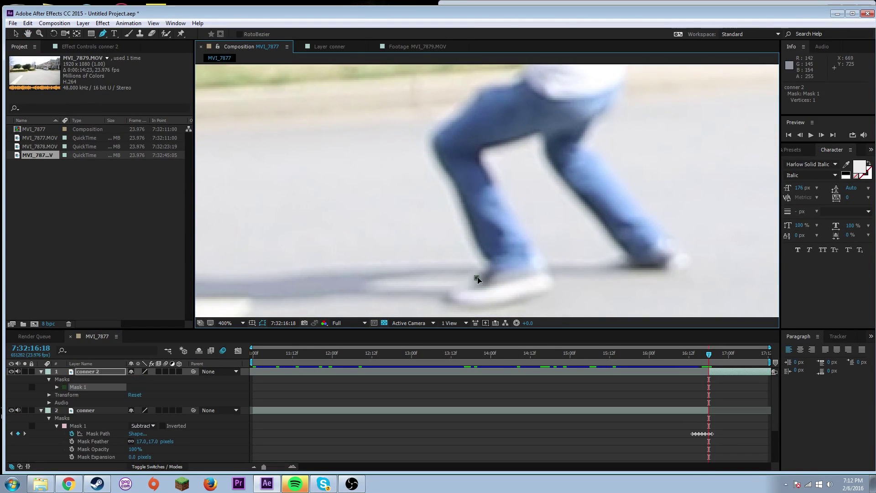
click(487, 264)
click(462, 213)
click(431, 138)
click(457, 121)
click(482, 90)
click(514, 85)
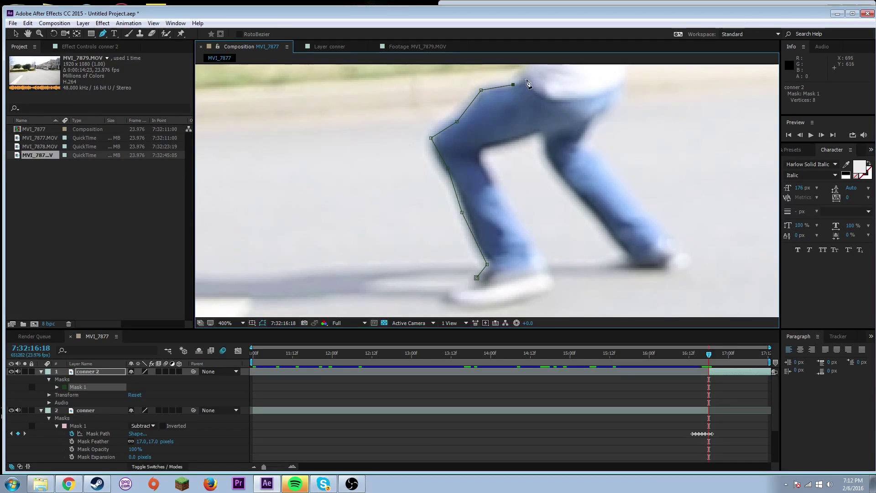
click(529, 77)
Continue the mask up the front of the man's shirt and along the underside of his nearer forearm.
drag(530, 78, 560, 265)
click(562, 197)
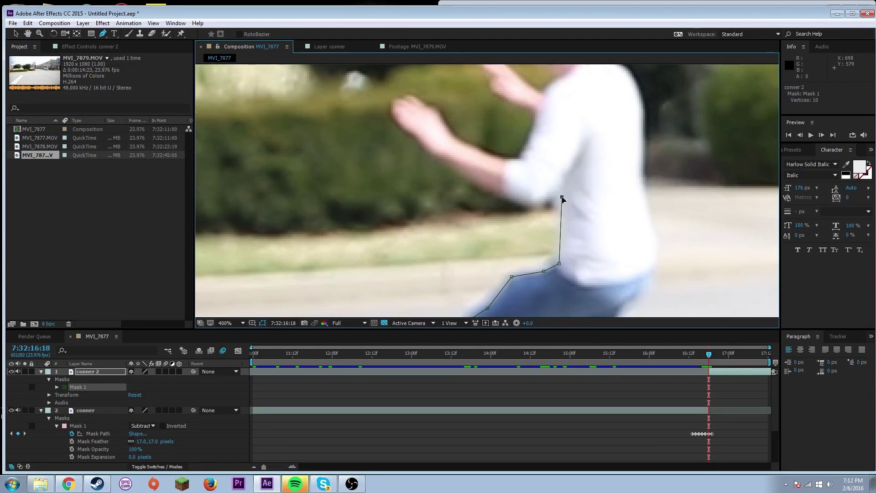
click(552, 192)
click(541, 201)
click(521, 204)
click(450, 158)
click(421, 156)
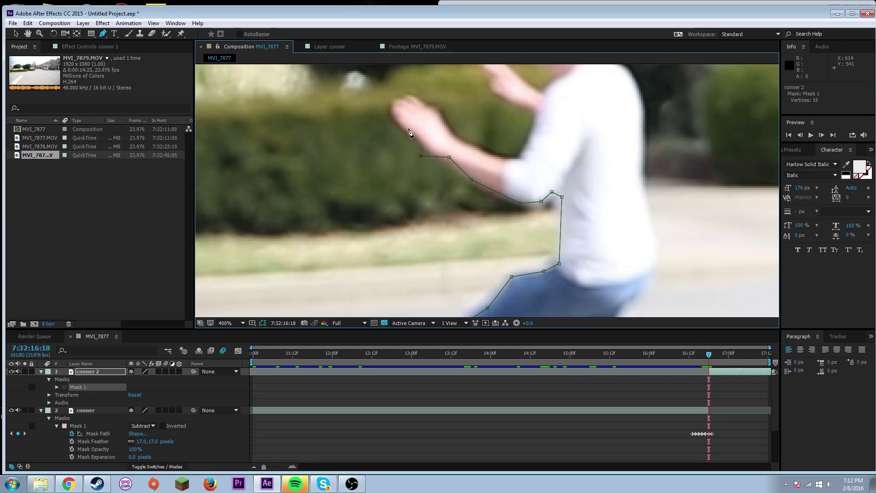
Trace the mask around the man's nearer hand and back along the top of that forearm to the sleeve.
click(407, 128)
click(394, 113)
click(401, 99)
click(413, 94)
drag(433, 111, 457, 137)
drag(510, 161, 519, 163)
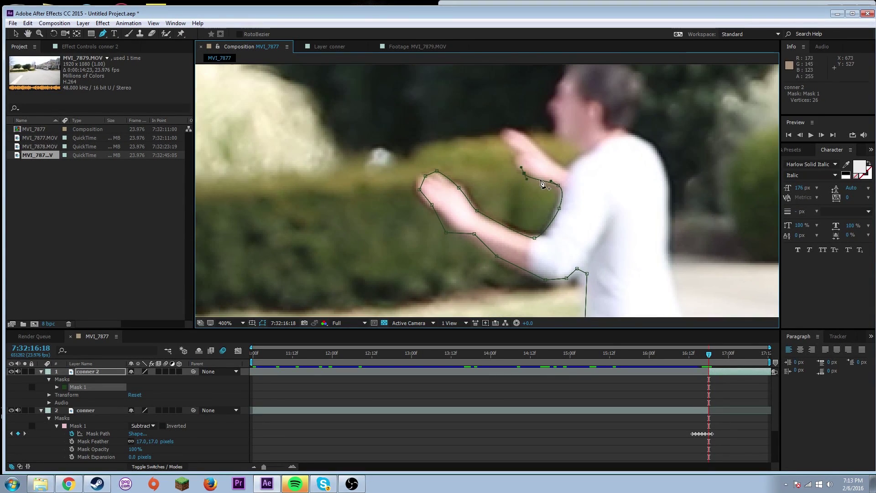
Undo the misplaced mask points and trace the outline around the man's raised far hand.
key(ctrl+z)
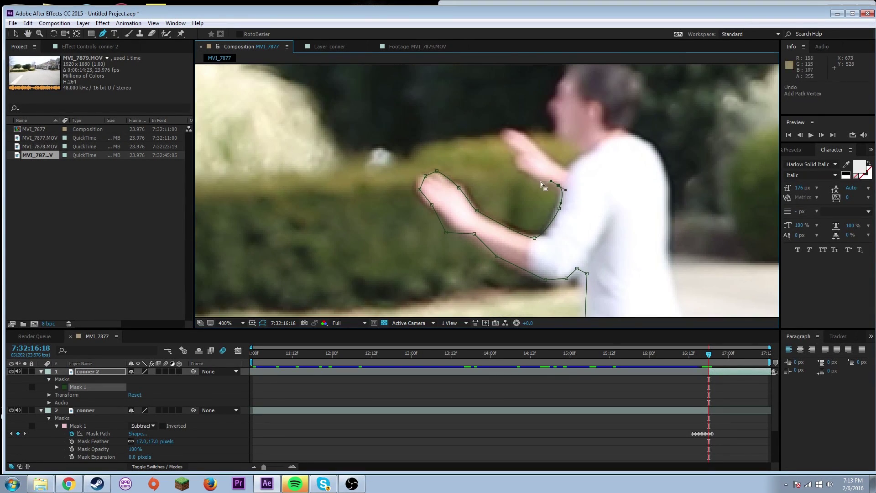
click(523, 165)
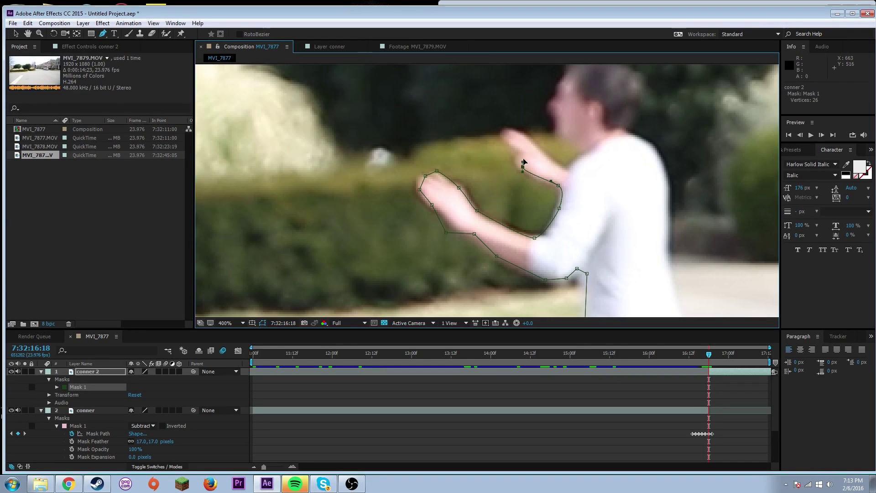
click(509, 140)
click(518, 132)
click(533, 146)
click(549, 161)
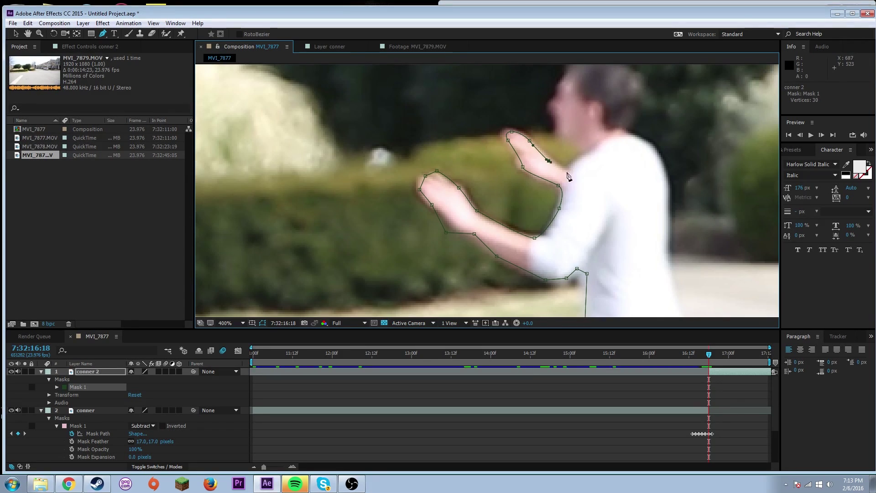
Extend the mask from the far forearm up the chest and neck to the man's chin and mouth.
click(565, 170)
click(581, 156)
click(589, 148)
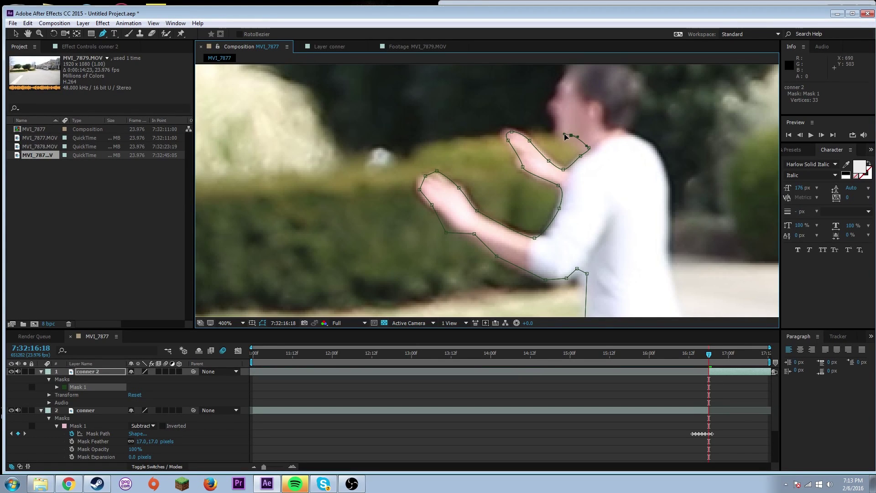
click(564, 135)
click(561, 123)
click(558, 115)
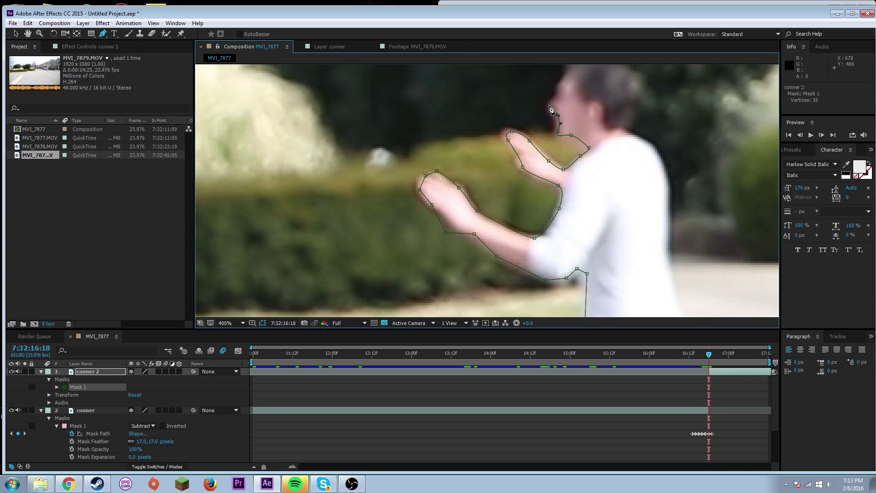
Trace the mask up the man's face, over the top of his head and down behind it.
click(560, 94)
click(563, 82)
drag(566, 81, 527, 149)
click(537, 133)
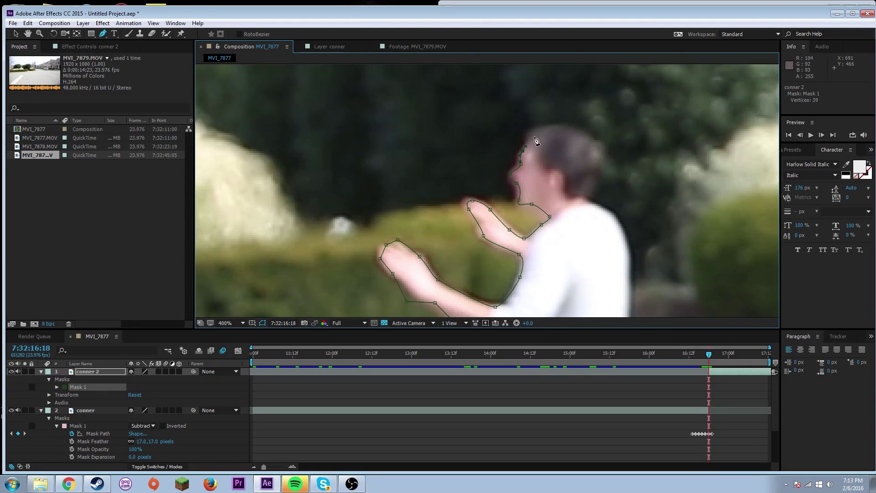
click(559, 127)
click(568, 134)
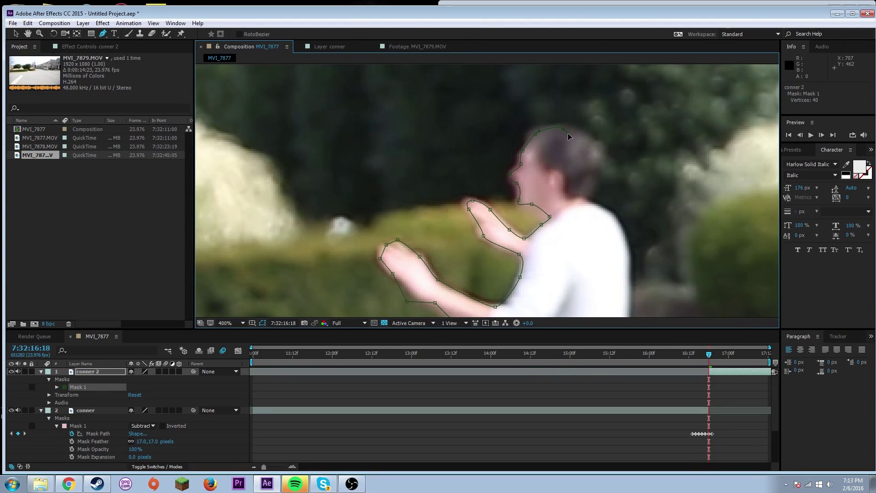
click(593, 146)
click(587, 200)
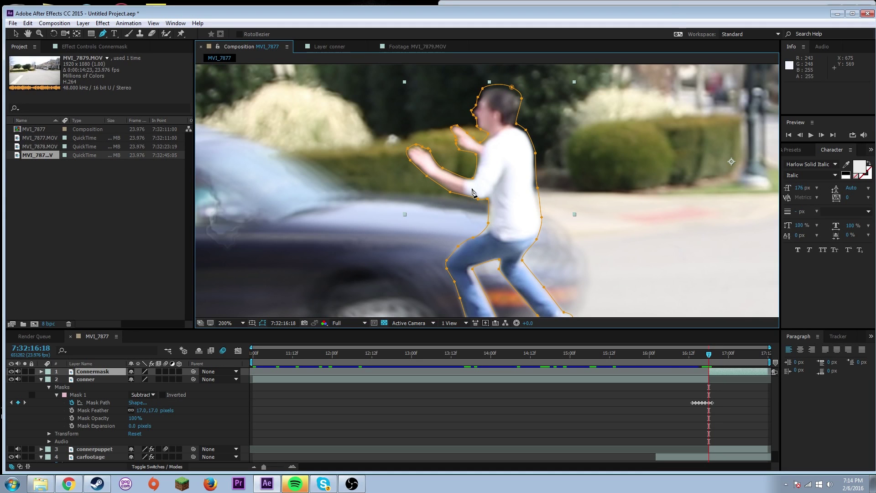
Expand the man's cutout layer to show its mask properties and Mask Path keyframes.
key(h)
mouse_move(381, 235)
mouse_down()
mouse_move(372, 263)
mouse_move(380, 249)
mouse_up()
key(g)
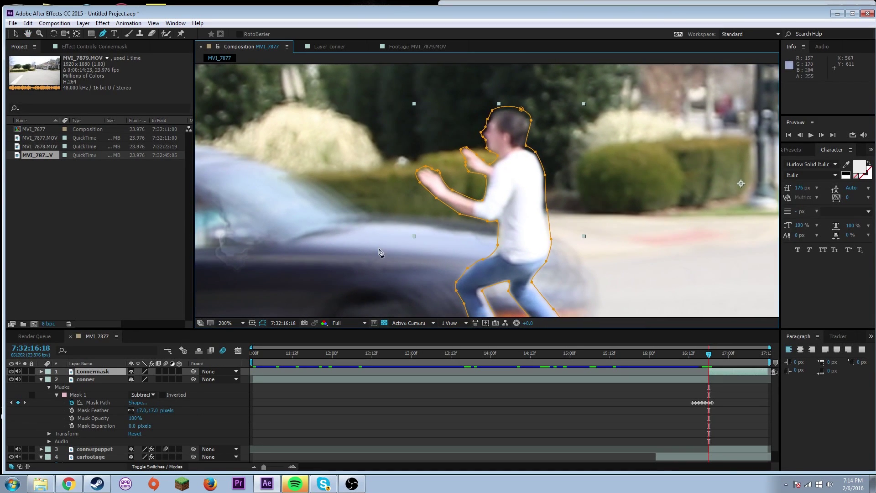
click(42, 372)
click(56, 387)
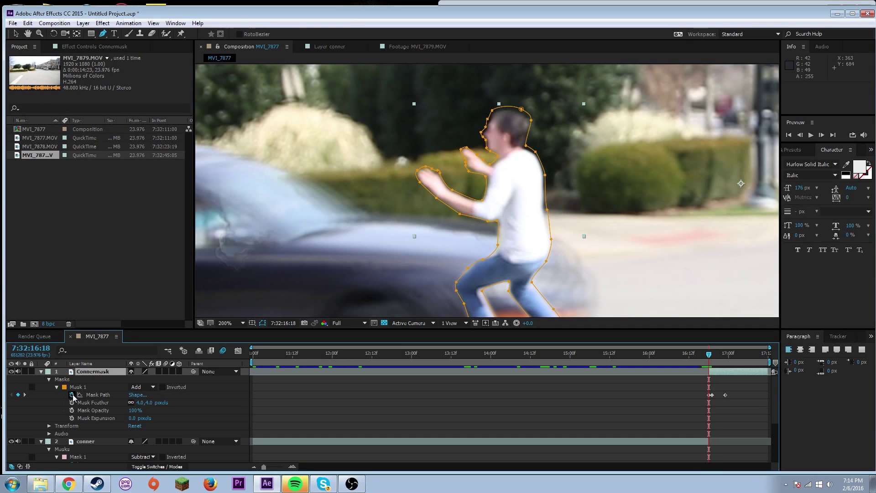
Step frame by frame from 7:32:16:18 to around 7:32:17:03 to check how the cutout mask follows the man.
scroll(460, 165, down, 4)
scroll(460, 166, up, 2)
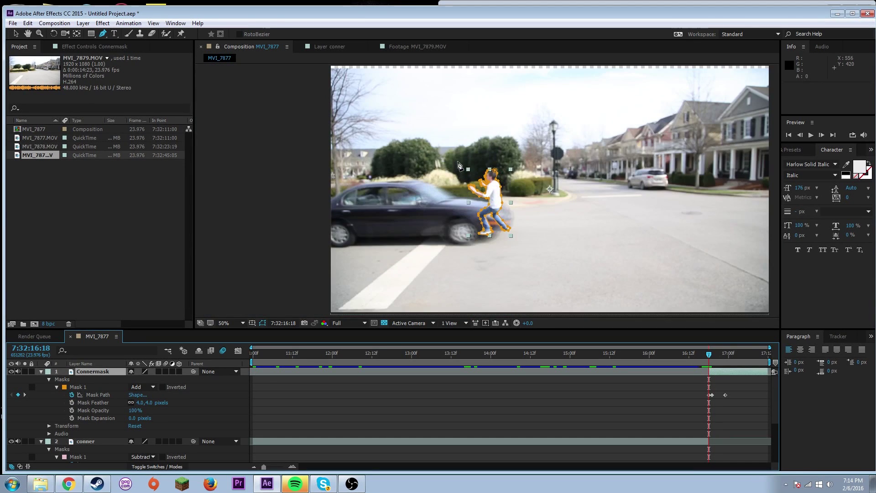
click(822, 136)
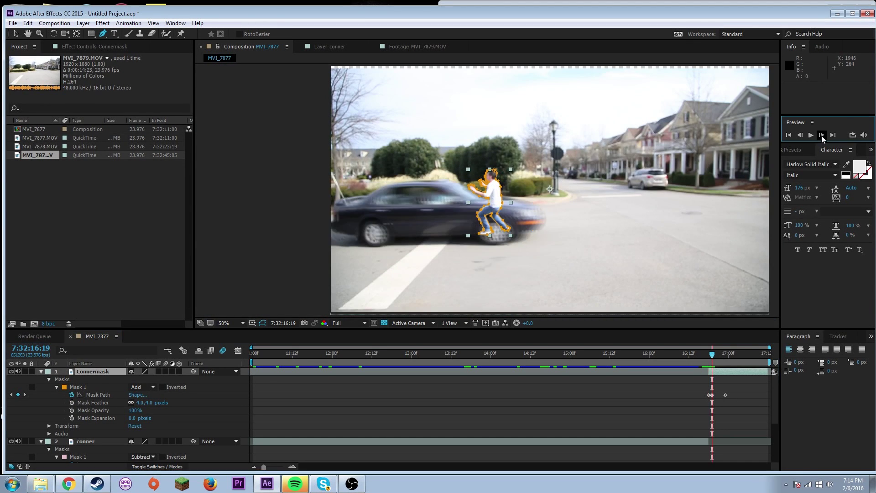
click(822, 136)
click(822, 136)
click(822, 135)
click(822, 136)
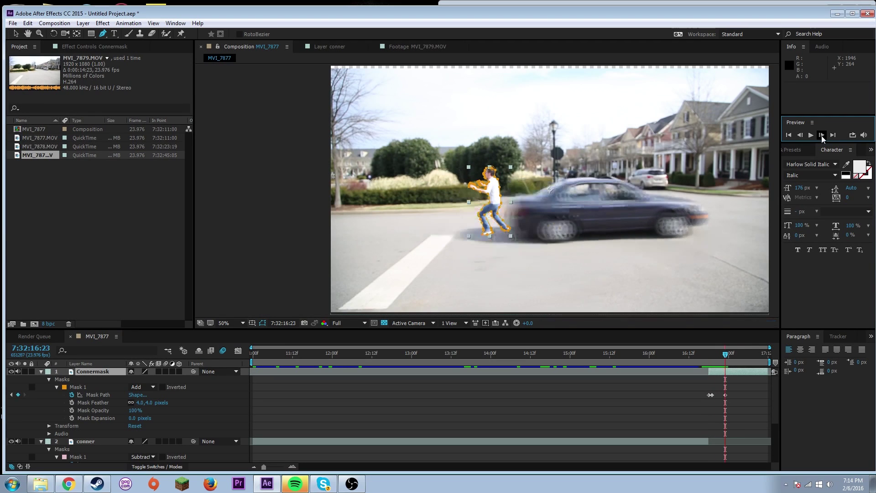
click(822, 135)
click(822, 136)
click(822, 135)
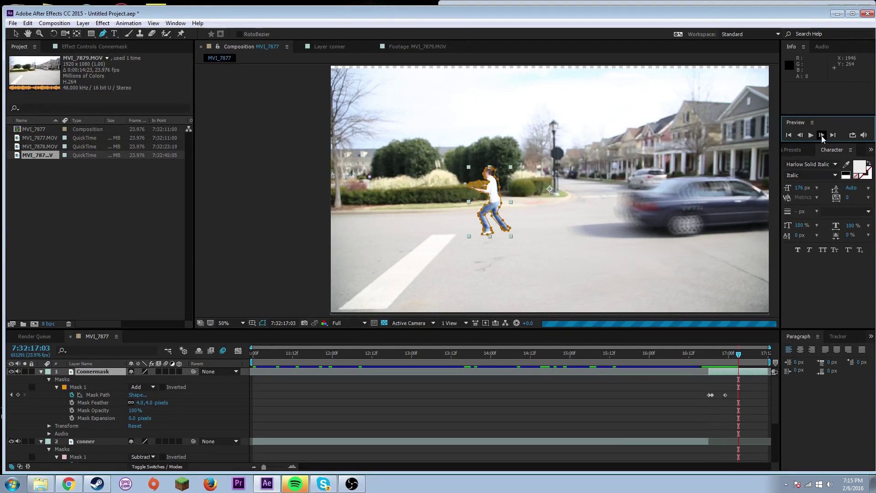
click(822, 135)
click(822, 136)
click(800, 135)
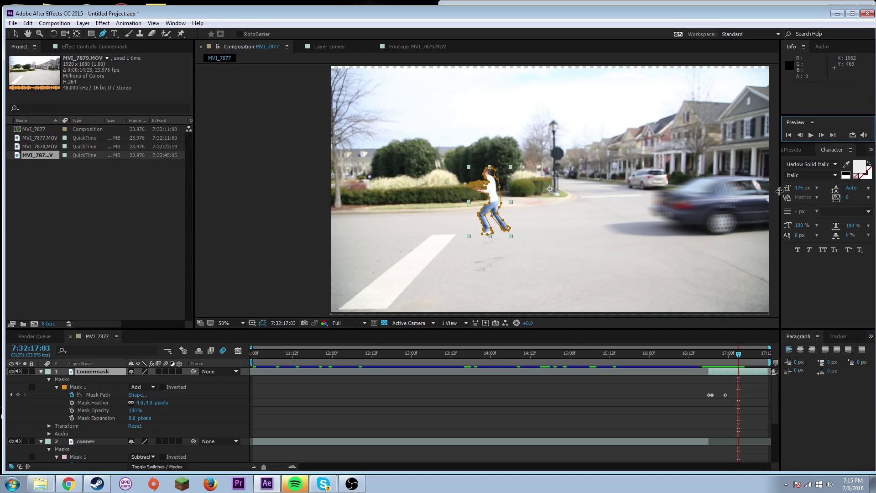
Adjust the cutout's mask path at the back of the man's head at 7:32:17:01.
mouse_move(739, 354)
mouse_down()
mouse_move(709, 350)
mouse_move(732, 351)
mouse_up()
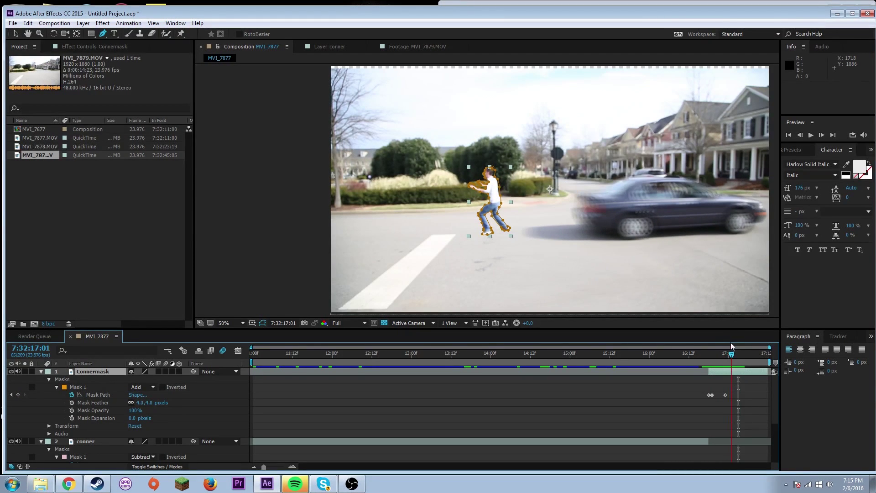
scroll(530, 214, up, 2)
key(v)
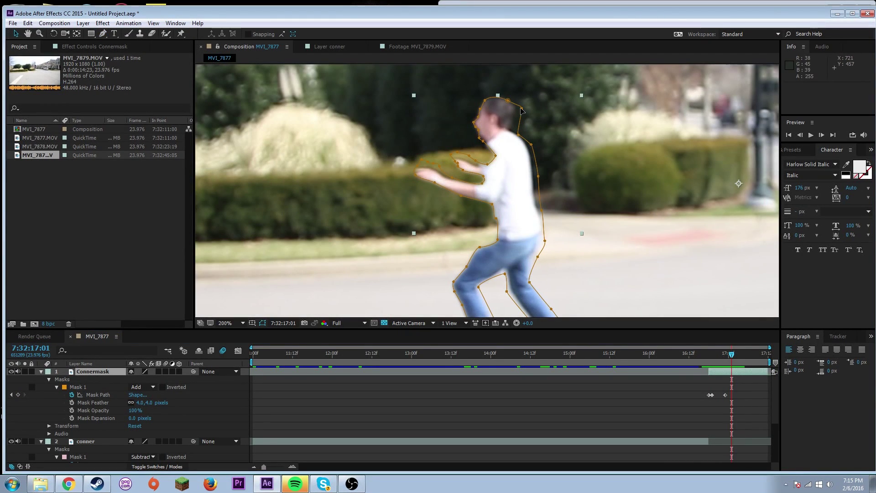
drag(521, 109, 471, 110)
click(287, 220)
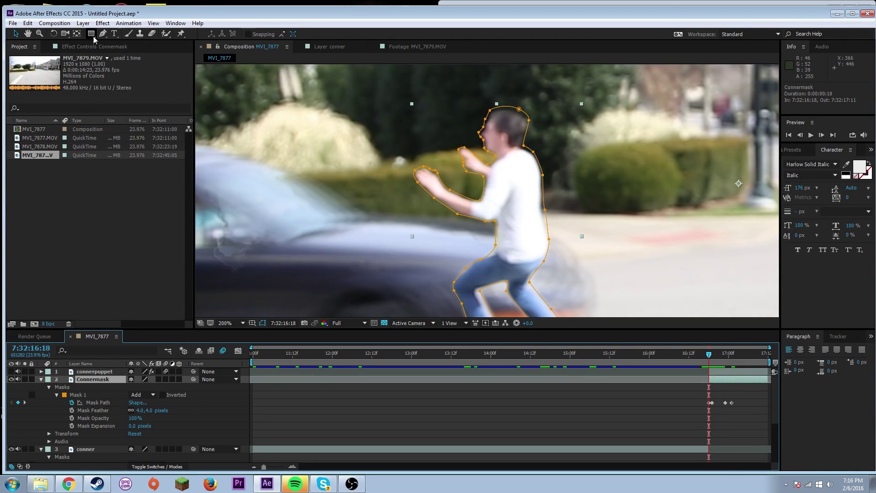
Place puppet pins on the man's cutout at his upper back, head, both hands, elbow and waist.
click(181, 35)
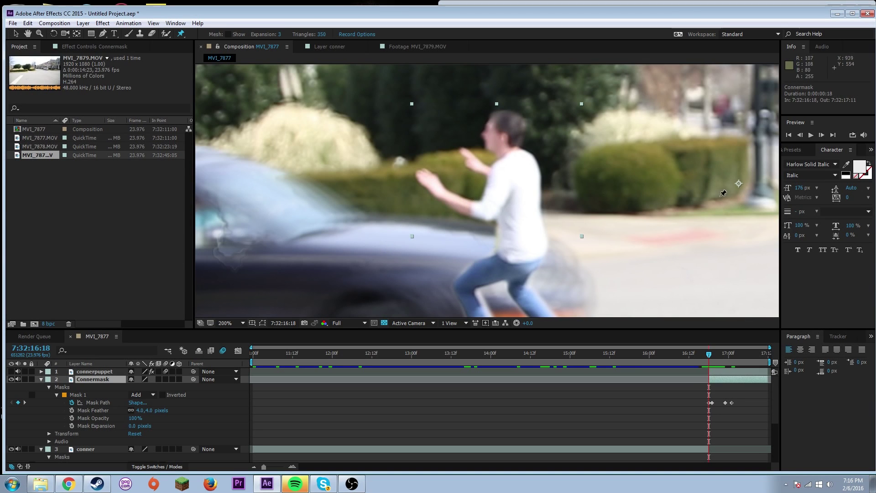
click(523, 167)
click(506, 131)
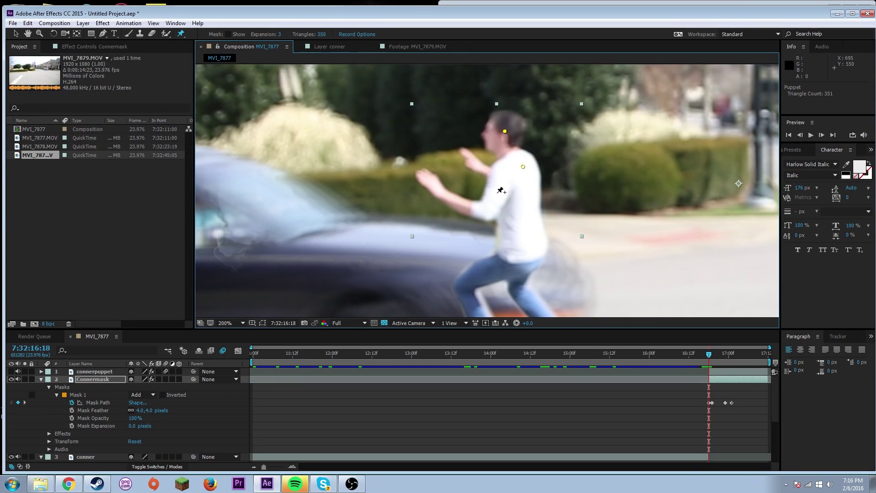
click(435, 185)
Add puppet pins at both of the man's knees and both feet.
drag(529, 245, 575, 155)
click(515, 195)
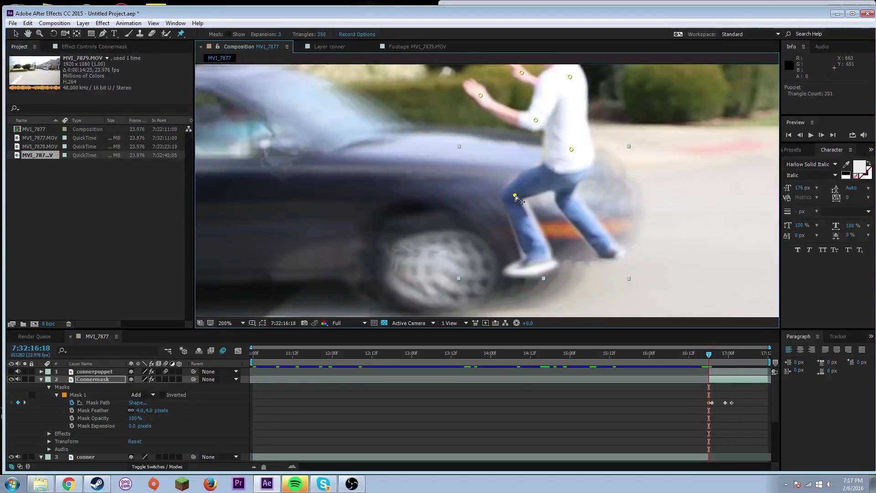
click(539, 264)
click(568, 194)
drag(580, 155, 589, 247)
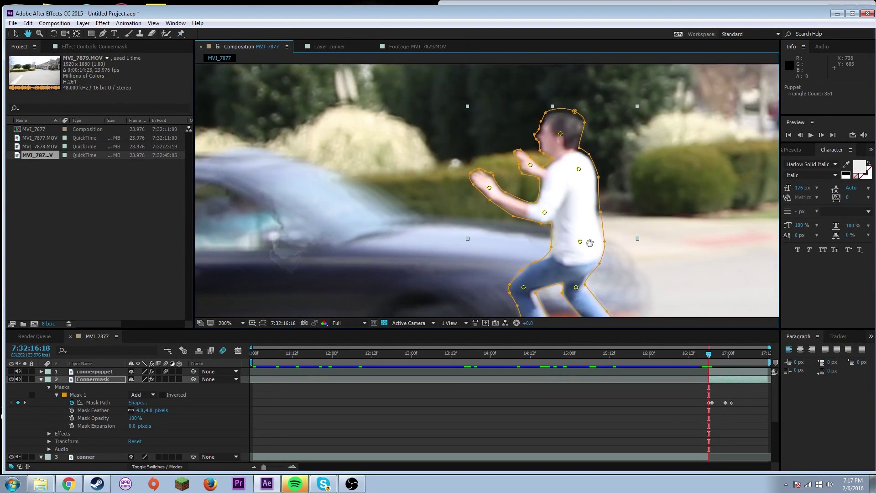
Try pulling the man's head upward with its puppet pin.
click(16, 35)
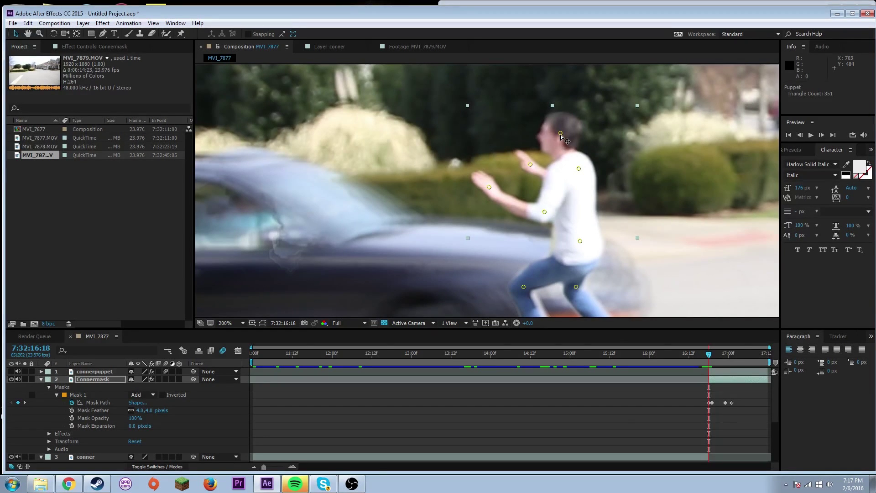
drag(561, 133, 563, 105)
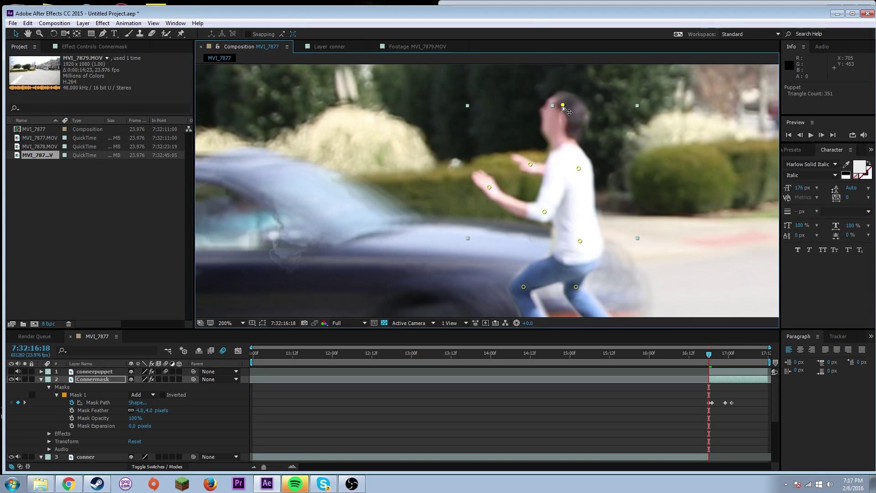
scroll(582, 248, down, 1)
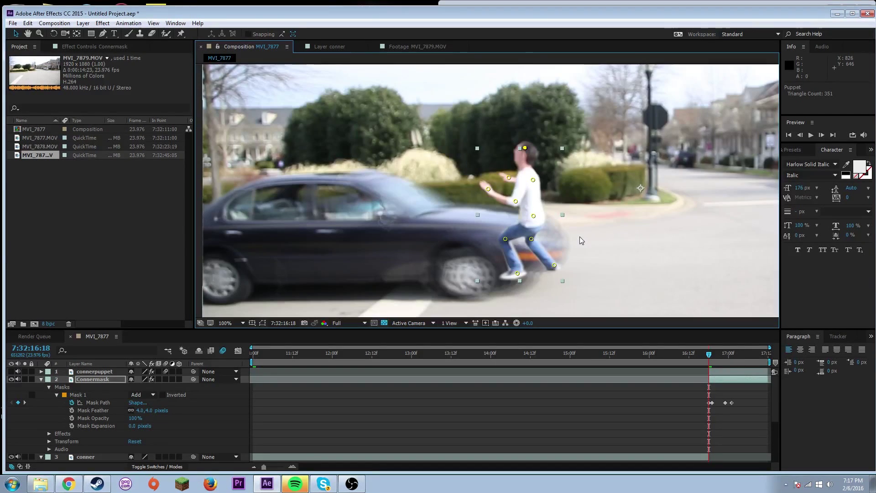
drag(579, 237, 590, 189)
scroll(553, 230, up, 1)
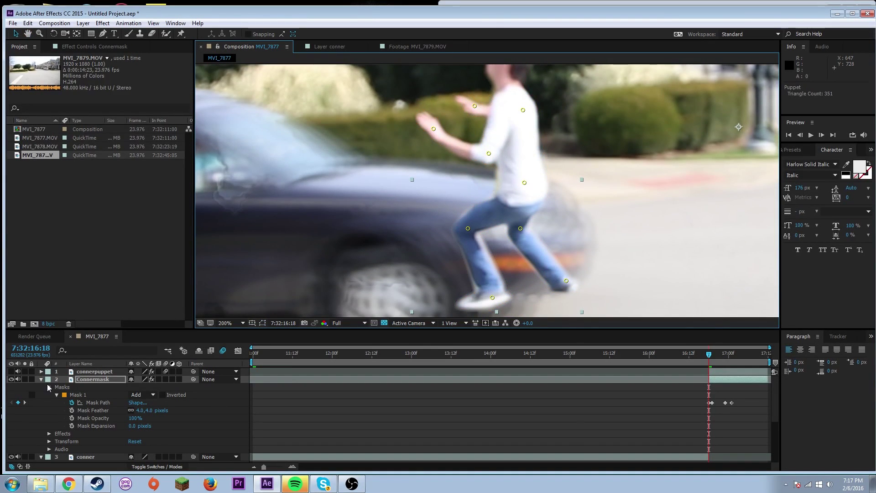
Start Position, Scale and Rotation keyframes on the man's cutout layer at 7:32:16:18.
click(49, 441)
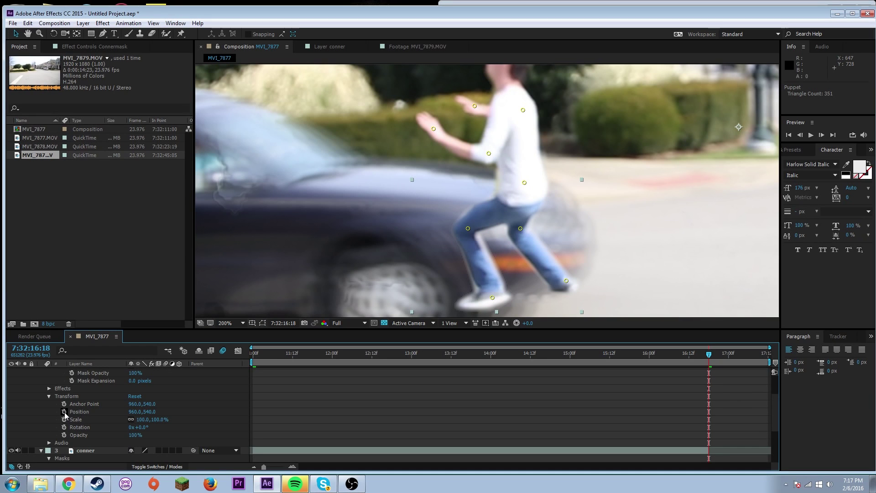
click(64, 413)
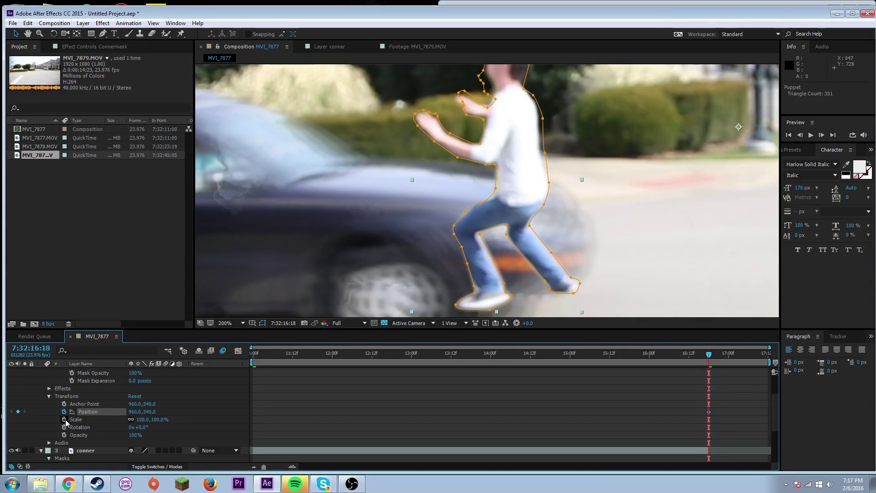
click(64, 420)
click(65, 427)
Bend the man forward over the hood with the puppet pins, lowering his head, shoulder, hands and elbow.
scroll(385, 157, down, 2)
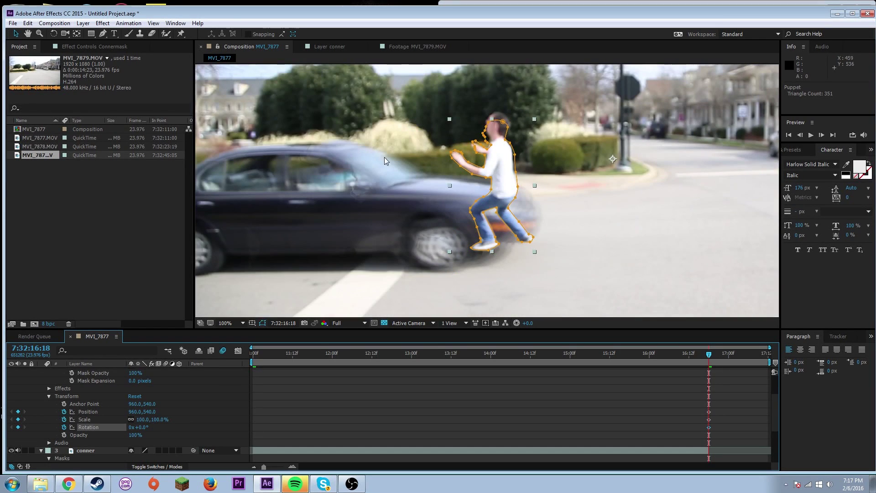
scroll(384, 201, up, 2)
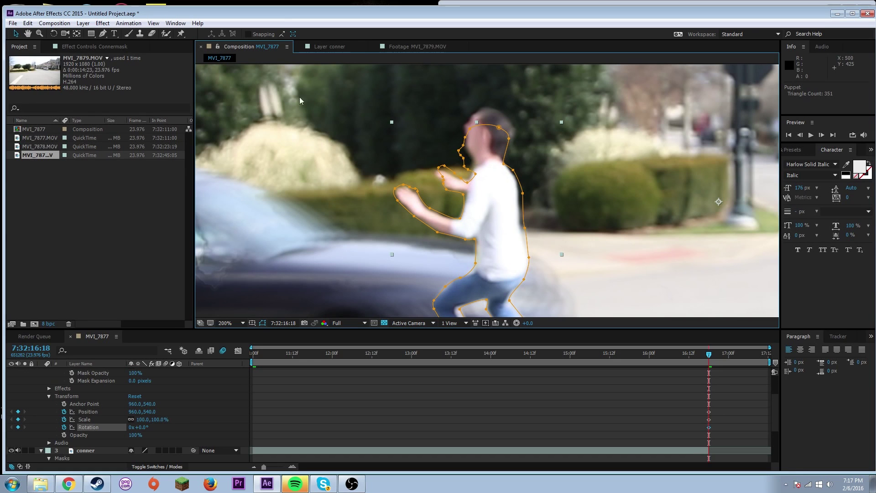
click(181, 33)
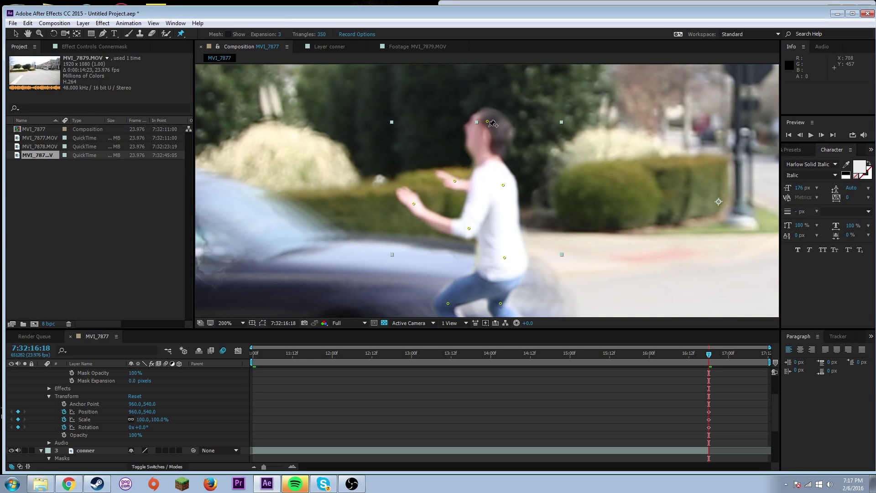
drag(488, 122, 446, 196)
drag(469, 229, 465, 250)
drag(413, 205, 412, 235)
drag(445, 196, 465, 143)
drag(455, 182, 440, 216)
drag(502, 186, 476, 202)
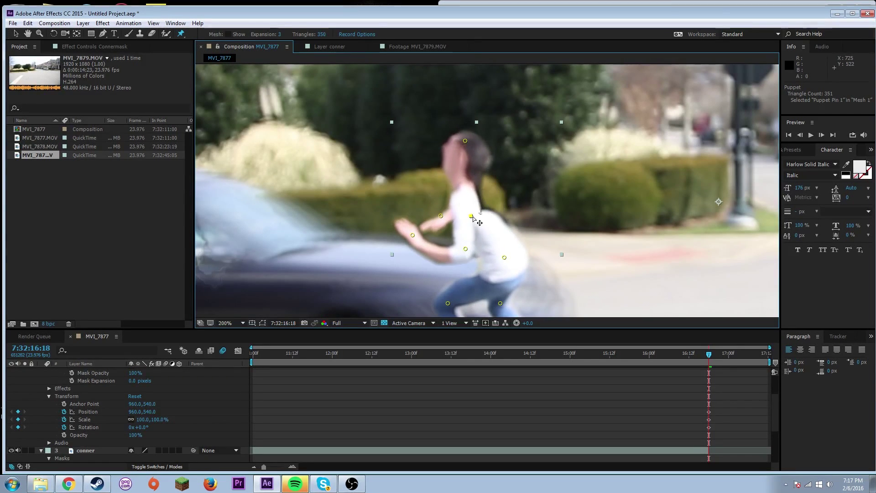
drag(465, 141, 390, 91)
key(space)
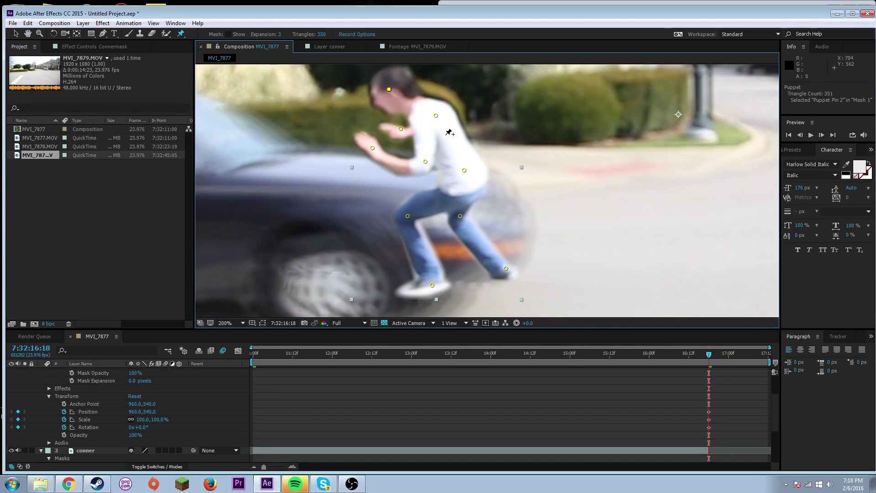
Move the man's cutout layer to position 1042.5, 563.0 at 7:32:16:18.
key(v)
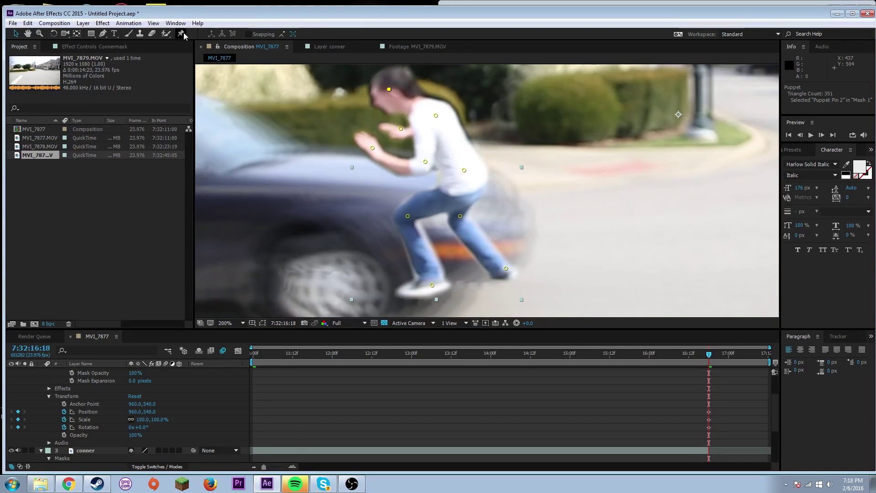
drag(479, 135, 557, 160)
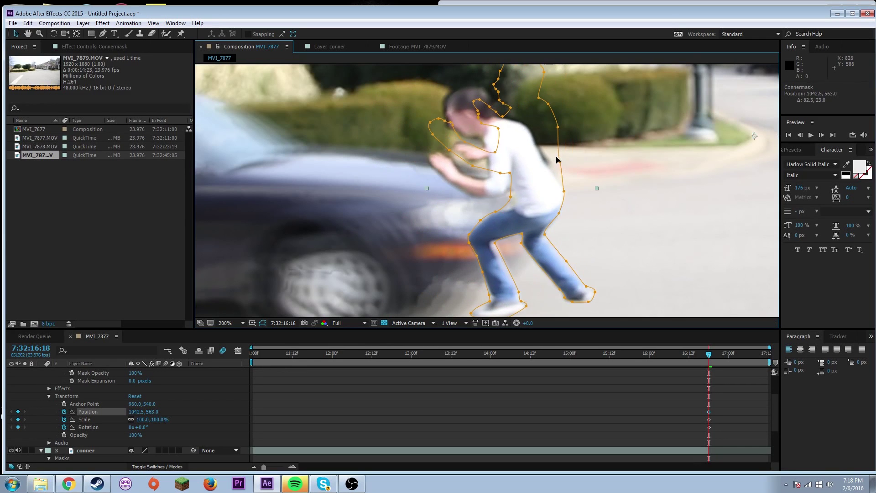
scroll(558, 157, down, 5)
scroll(558, 157, up, 5)
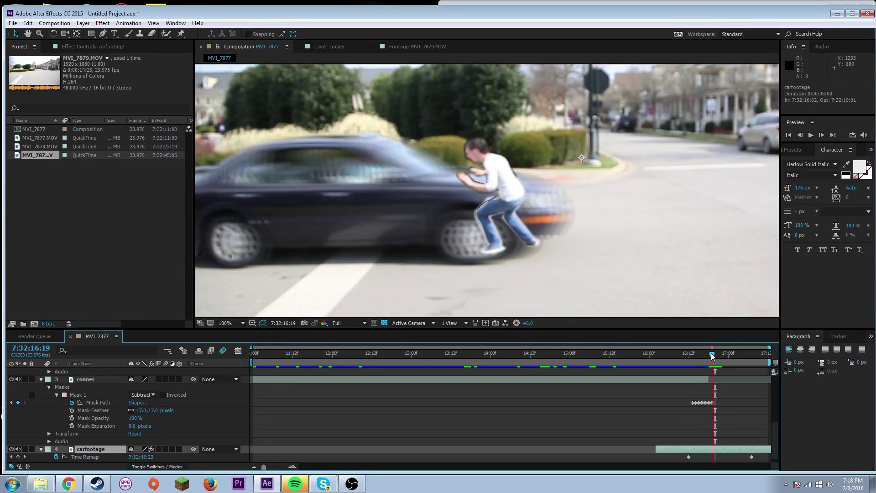
Move the man's cutout layer to position 1194.5, 576.0 at 7:32:16:19, by the car's front end.
scroll(730, 372, up, 5)
click(735, 379)
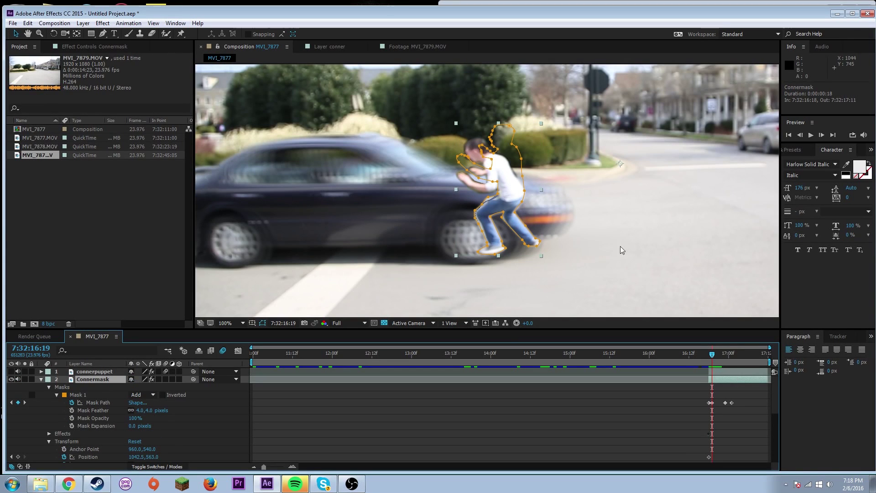
drag(533, 162, 603, 168)
key(period)
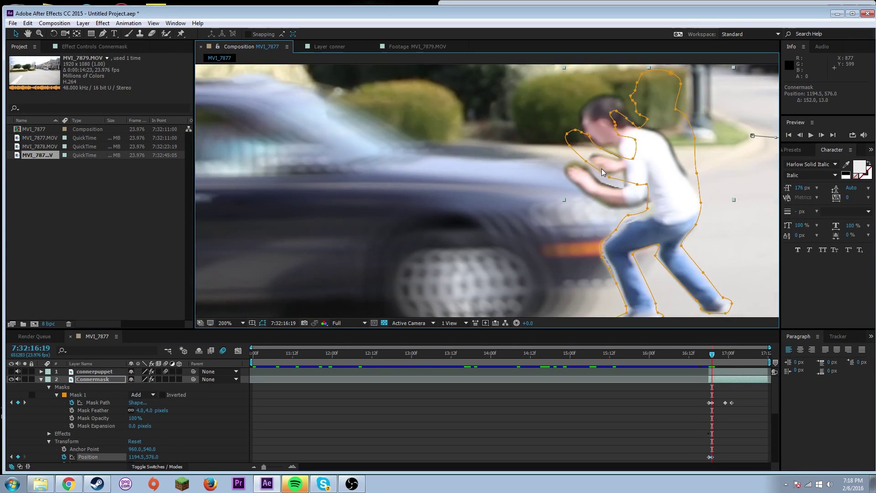
Lower the man's head with its puppet pin at 7:32:16:19 and shift his cutout layer to position 1199.0, 560.5.
click(182, 34)
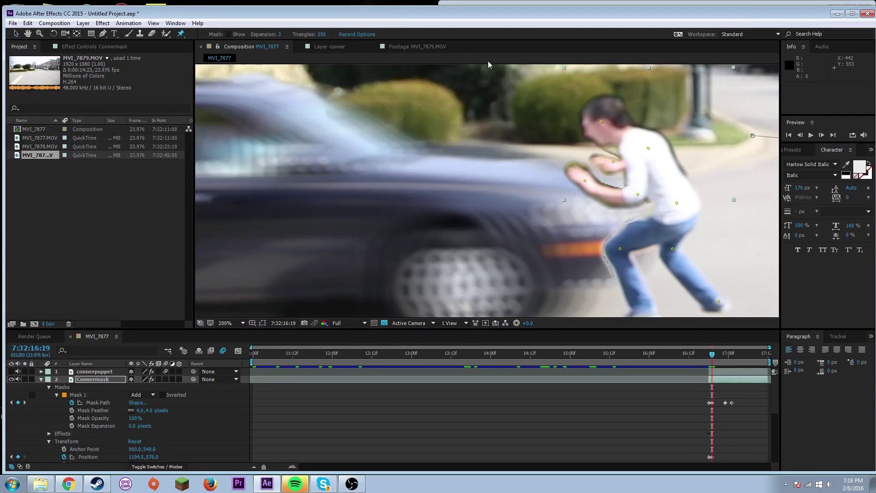
drag(601, 123, 586, 135)
click(16, 34)
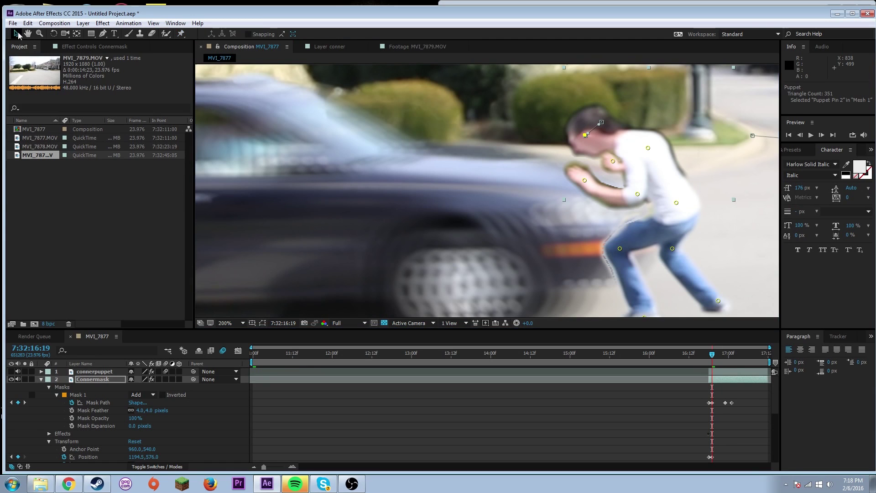
drag(674, 181, 677, 166)
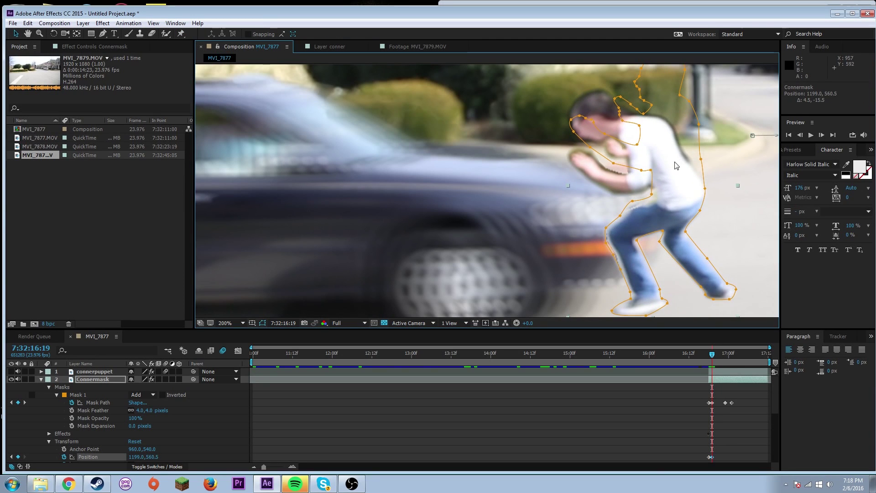
Pull the man's shoulder pin forward, tuck his head down and extend his front hand onto the hood at 7:32:16:19.
click(182, 34)
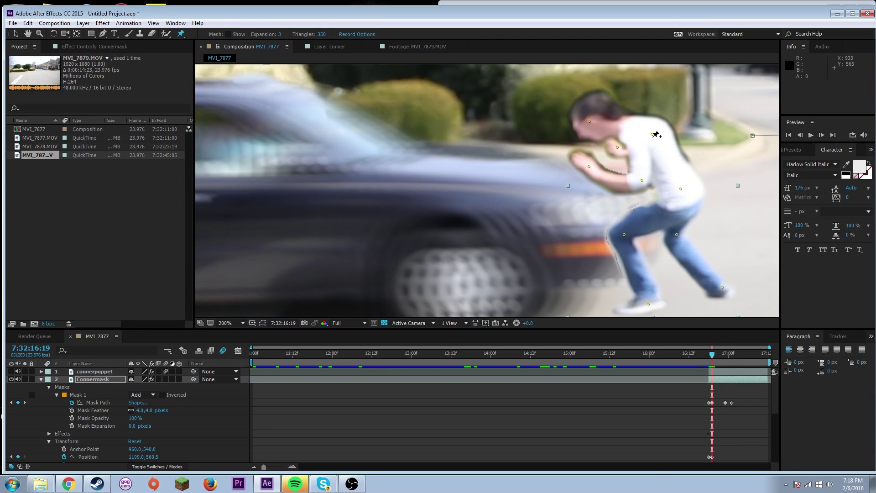
drag(653, 134, 635, 149)
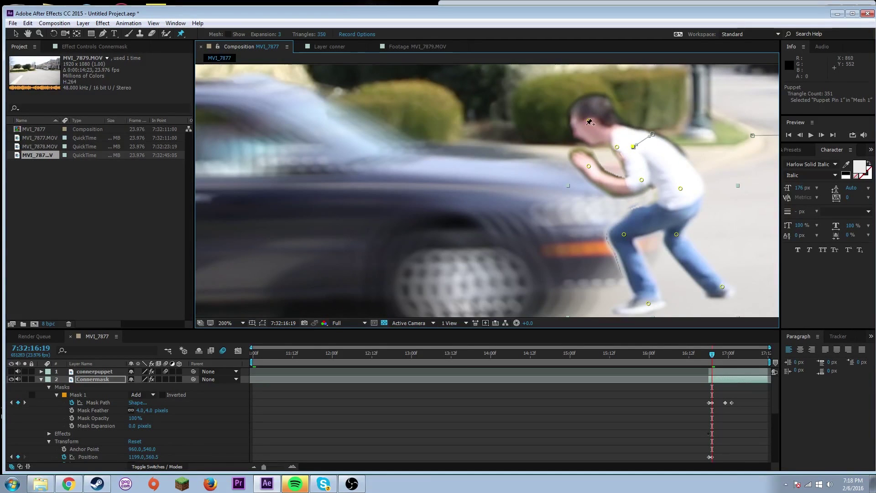
drag(589, 121, 597, 135)
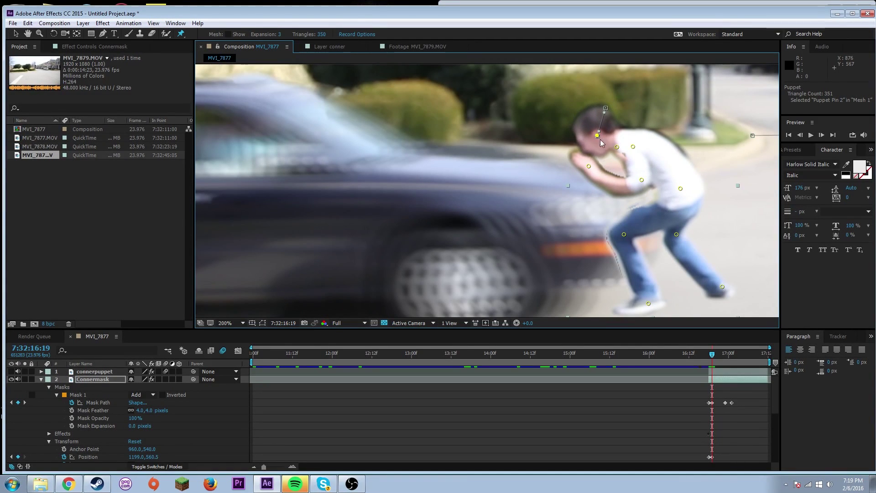
drag(589, 166, 574, 179)
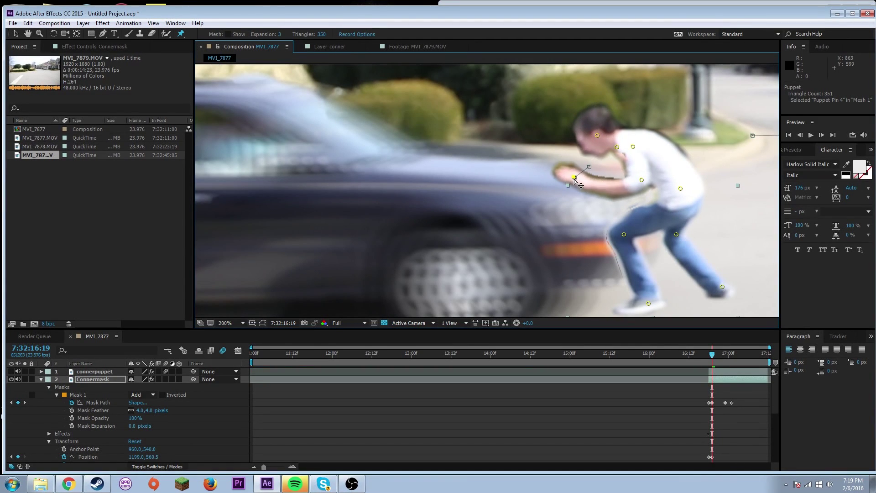
Move the man's cutout layer to position 1903.0, 552.7 at 7:32:16:23 and check its motion up to 7:32:17:01.
scroll(684, 141, down, 2)
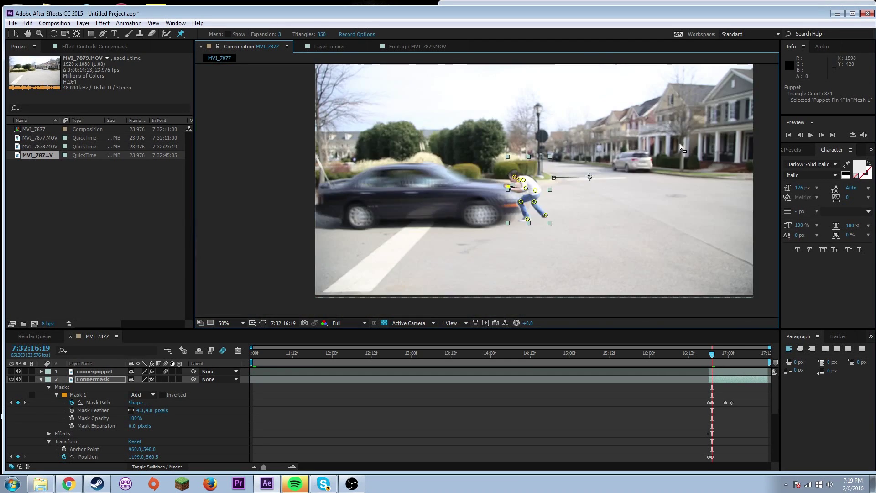
scroll(685, 140, up, 2)
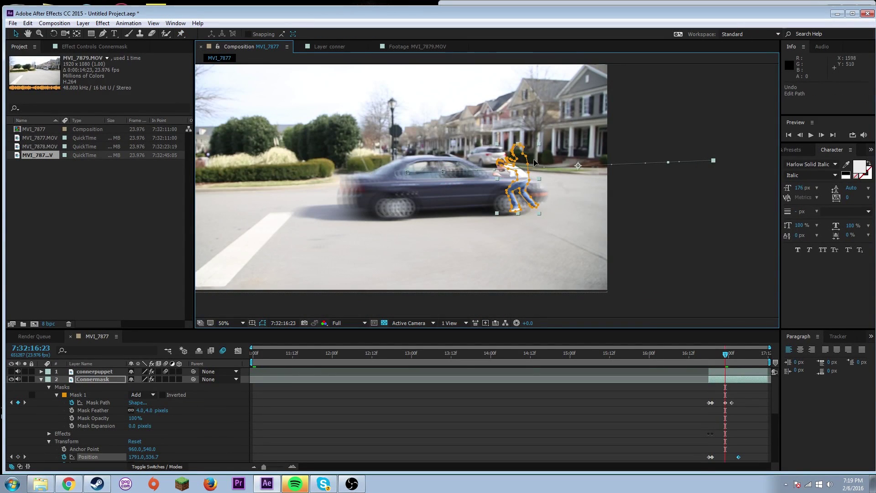
drag(535, 162, 561, 166)
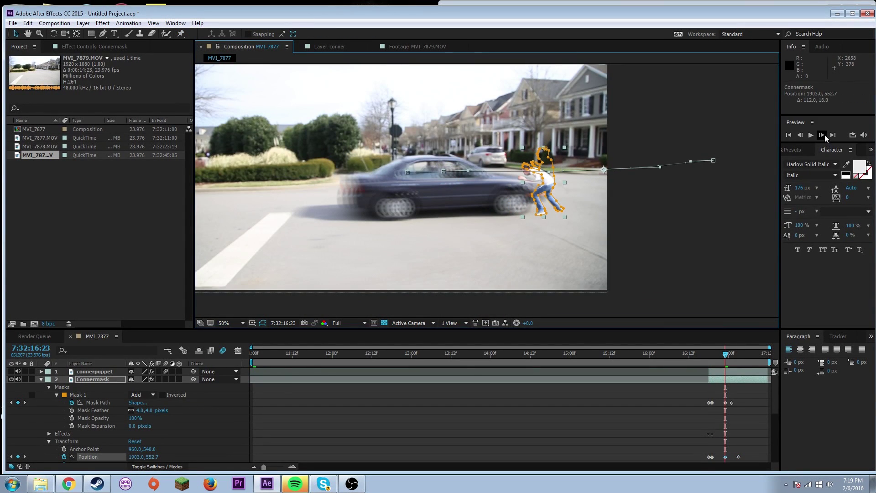
click(732, 356)
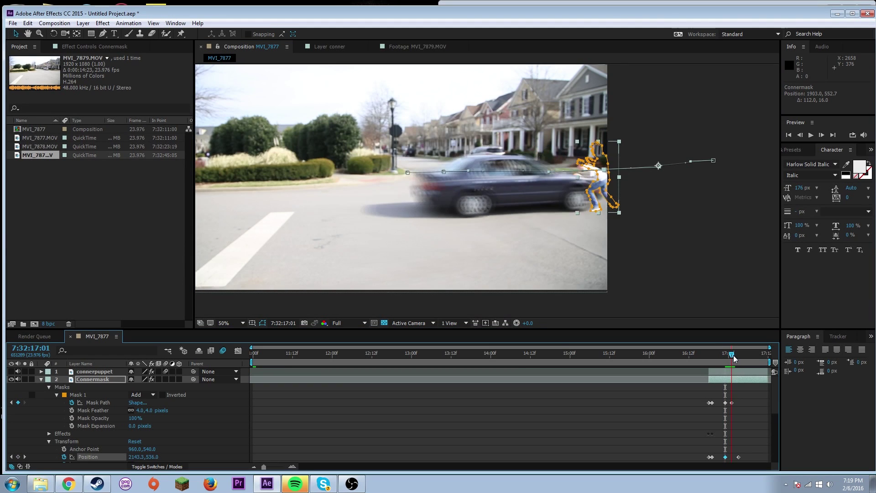
key(space)
Enable motion blur on the man's cutout layer.
click(104, 377)
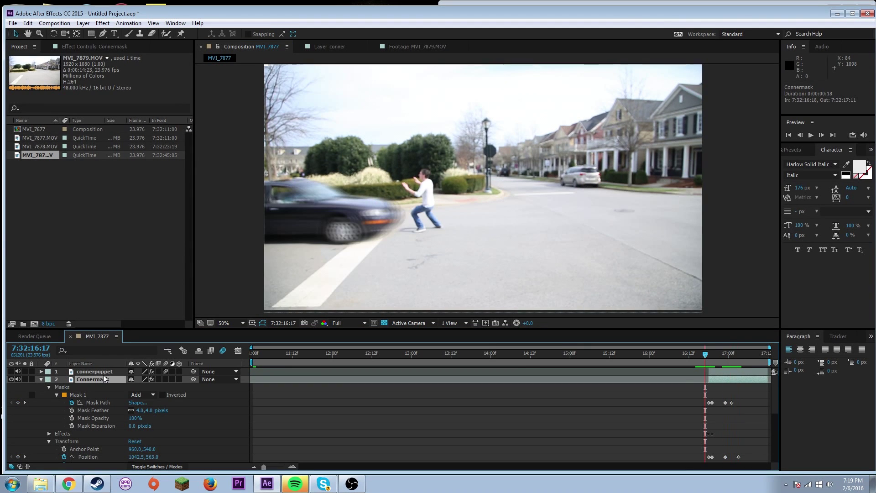
click(166, 380)
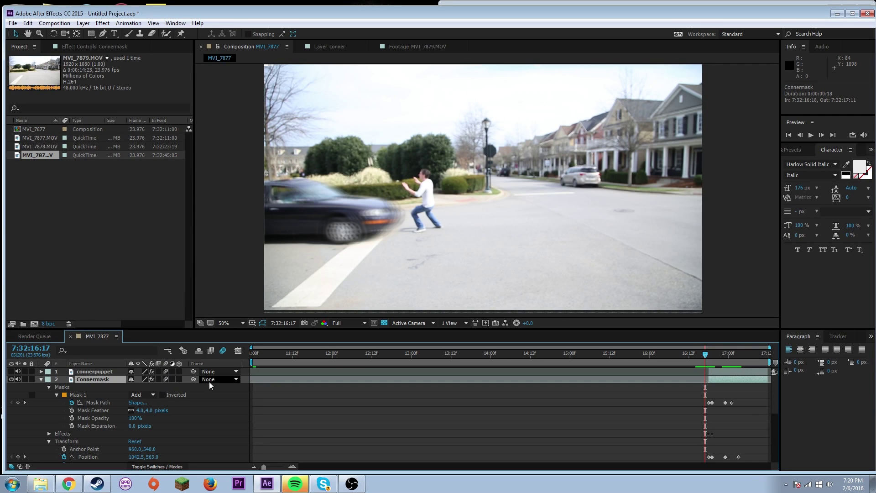
click(223, 351)
Preview the car hit from 7:32:16:13 to check the animated, motion-blurred cutout.
click(821, 136)
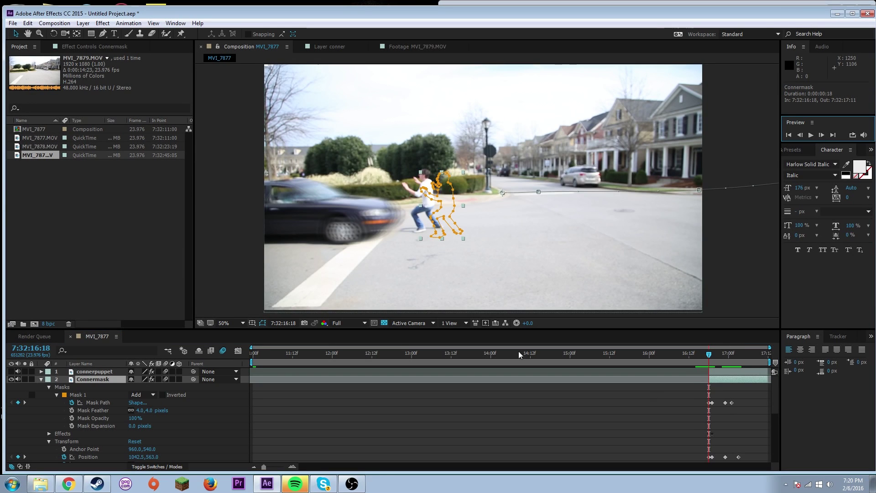
click(514, 402)
click(822, 135)
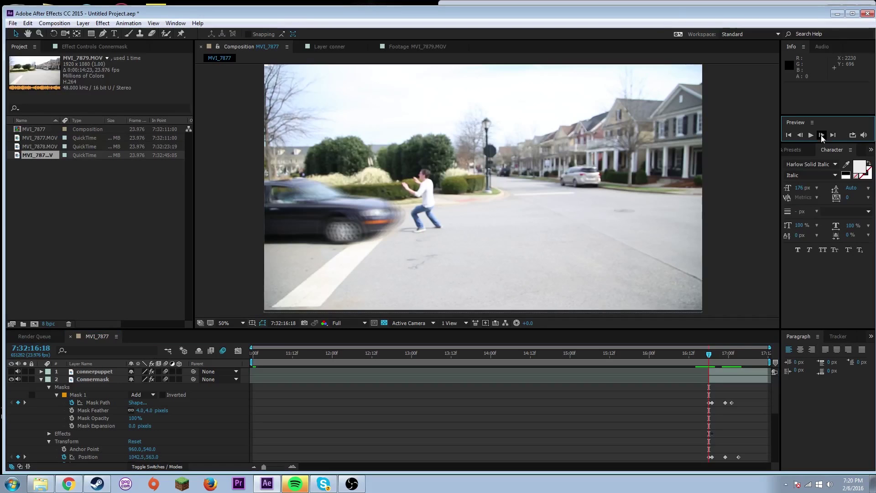
drag(711, 354, 694, 347)
key(space)
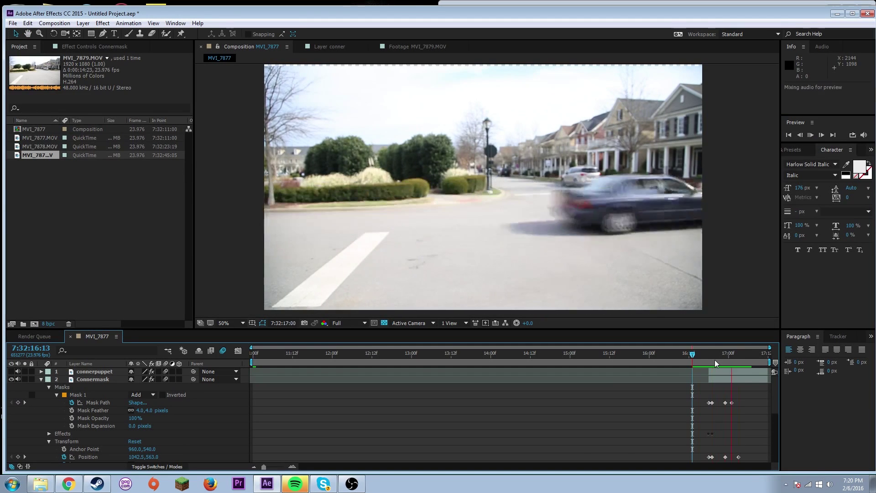
key(space)
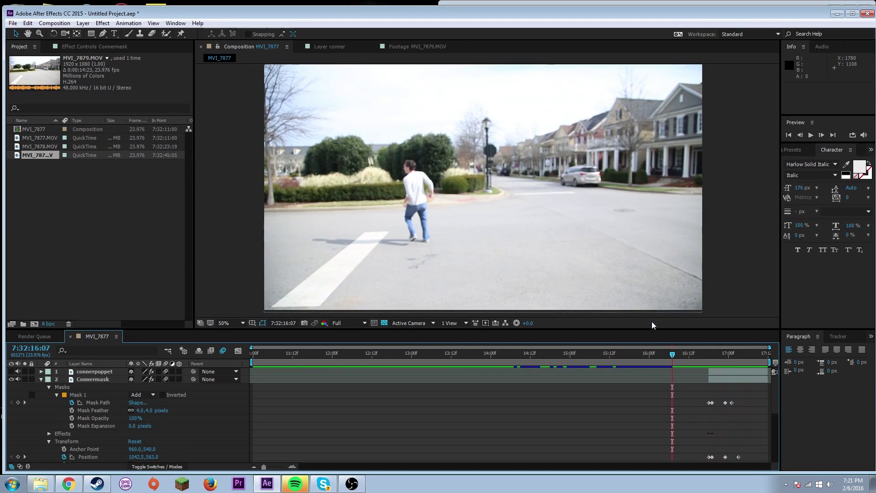